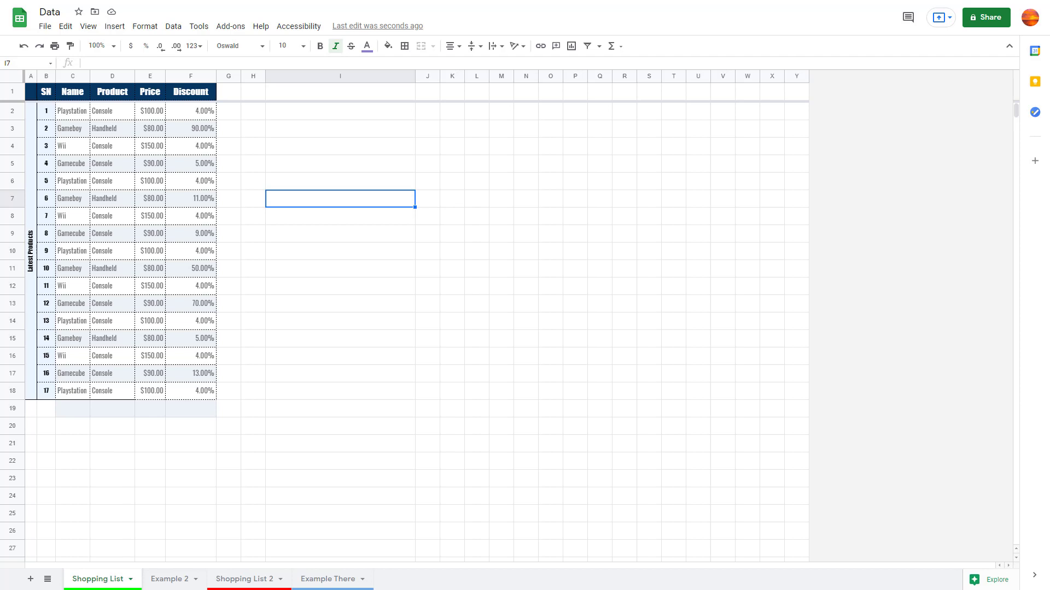
click(269, 409)
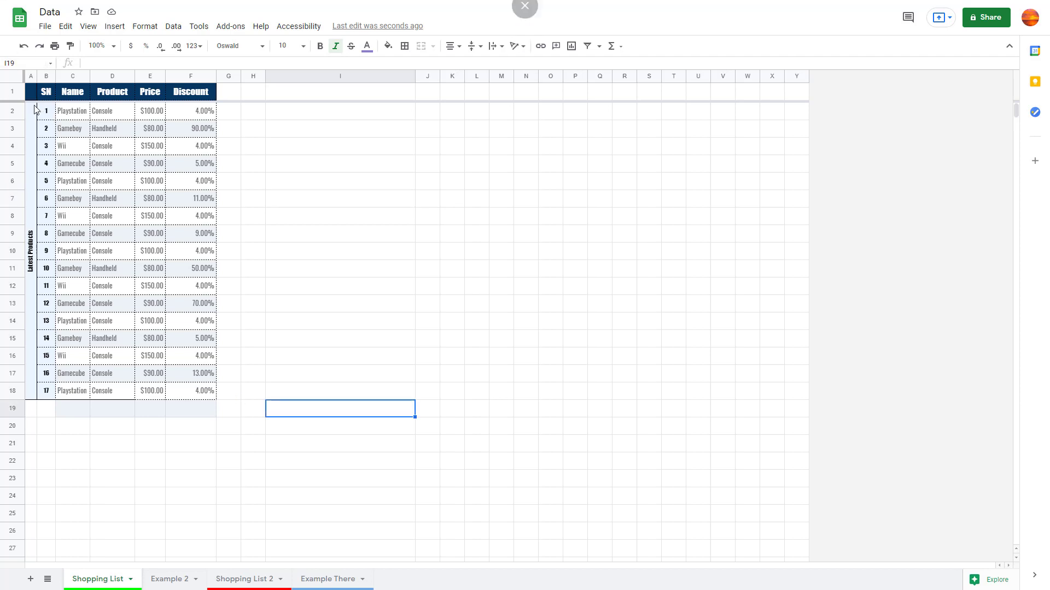
drag(35, 108, 197, 352)
click(257, 410)
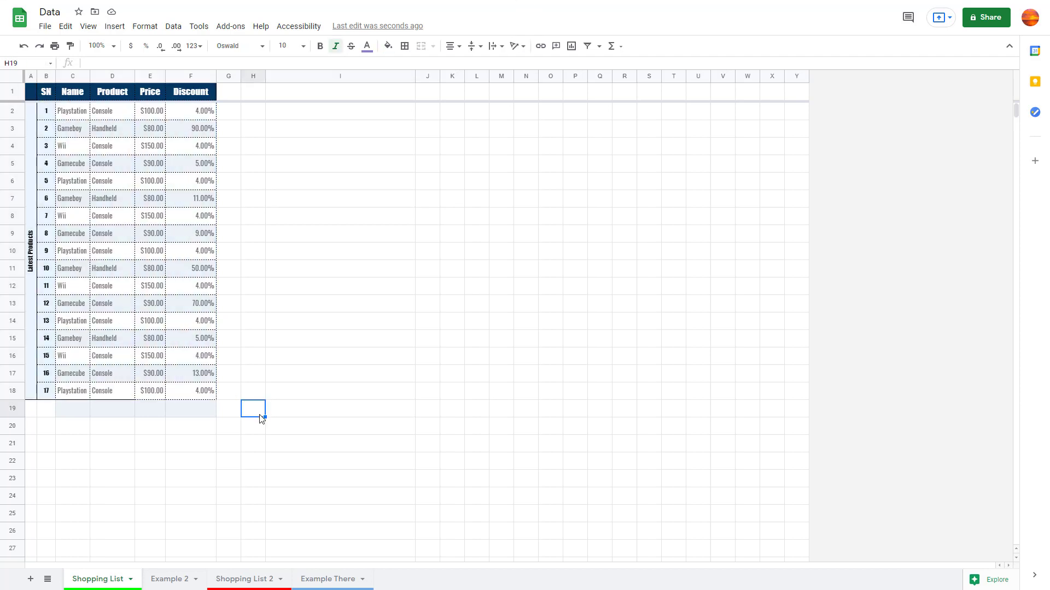
drag(35, 96, 215, 388)
click(328, 412)
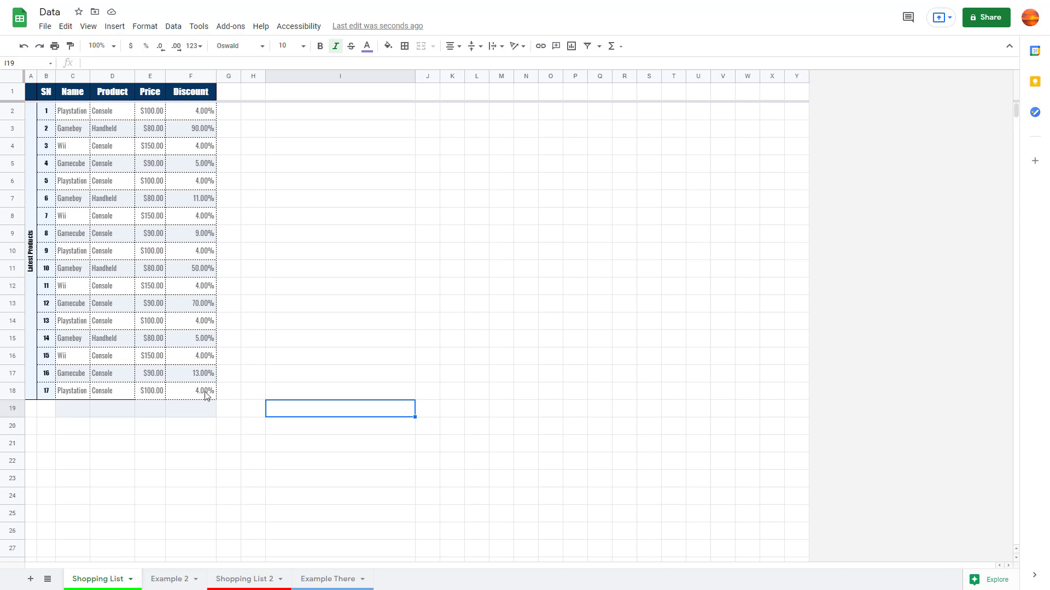
Select the product table A1:F18 and open the print settings with only the selected cells set to print
drag(206, 395, 47, 133)
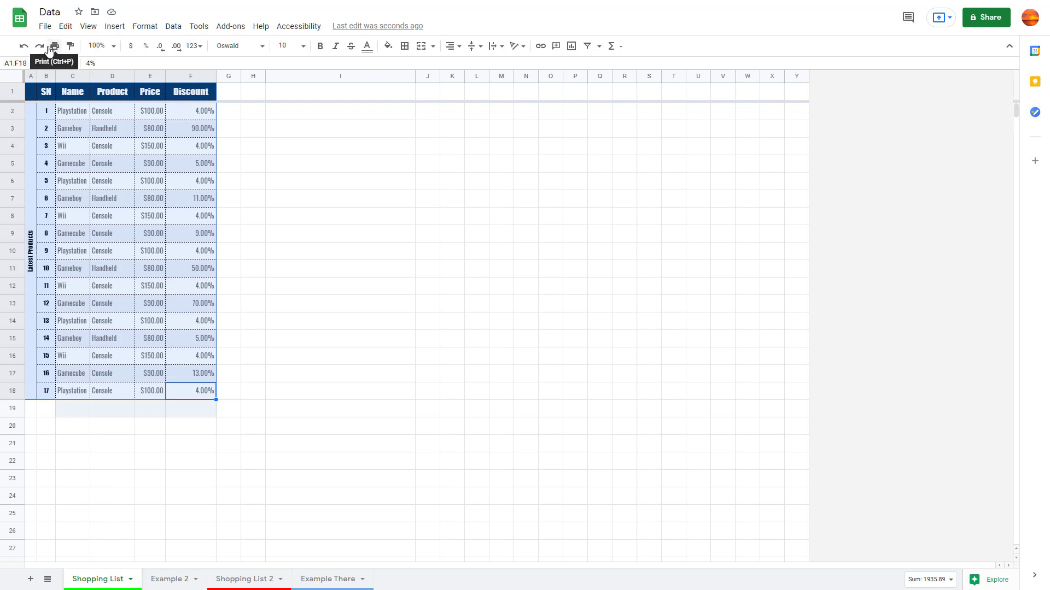
click(44, 27)
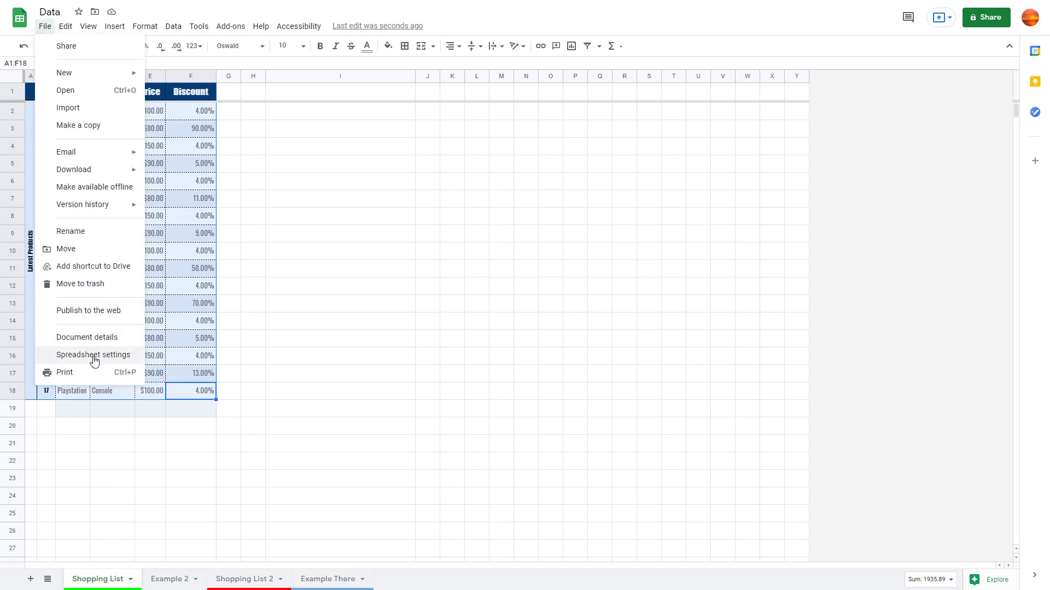
click(65, 373)
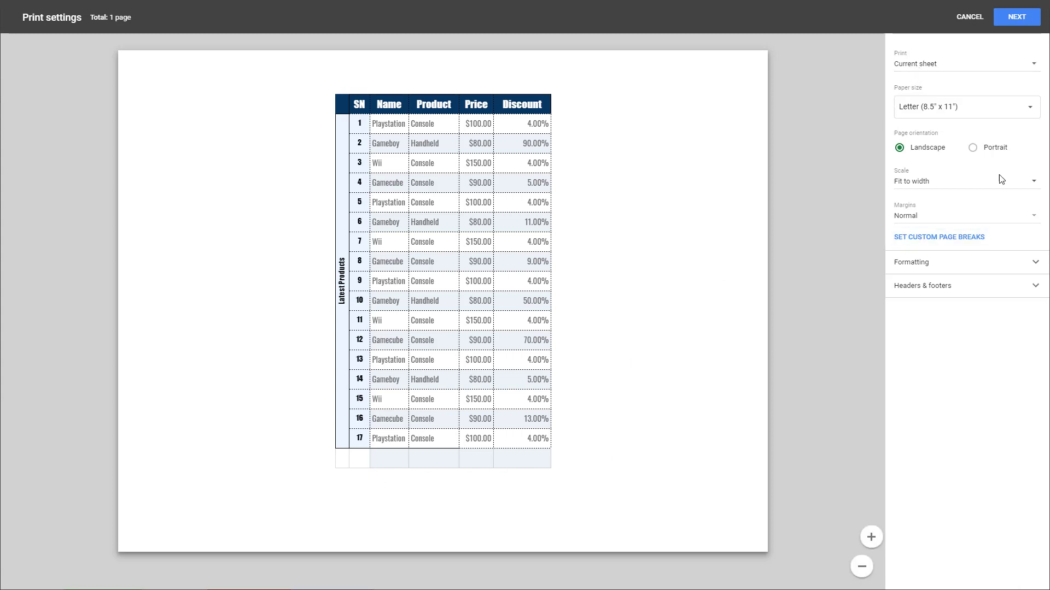
click(932, 68)
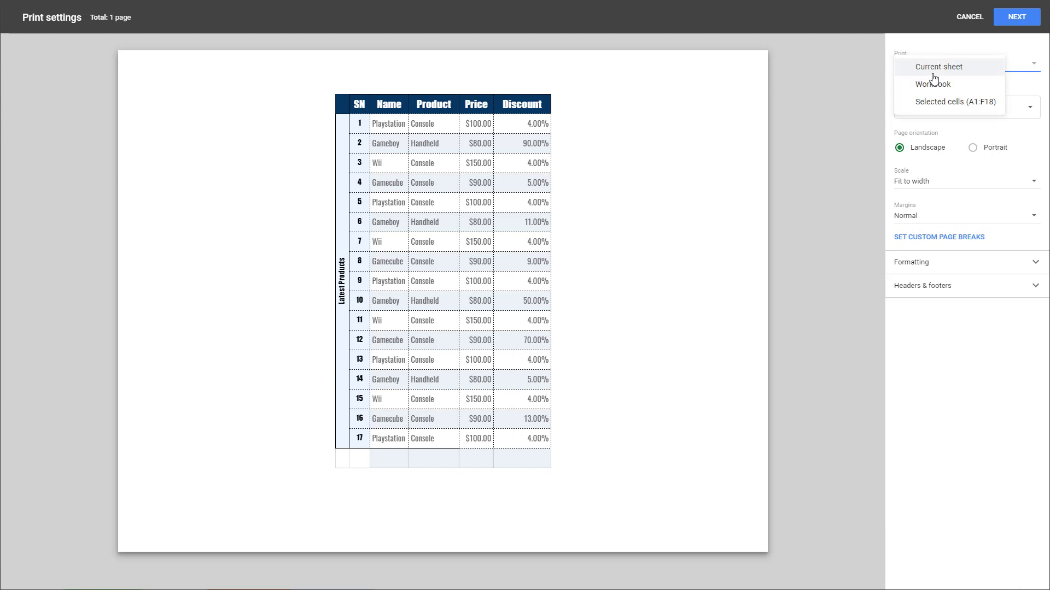
click(940, 103)
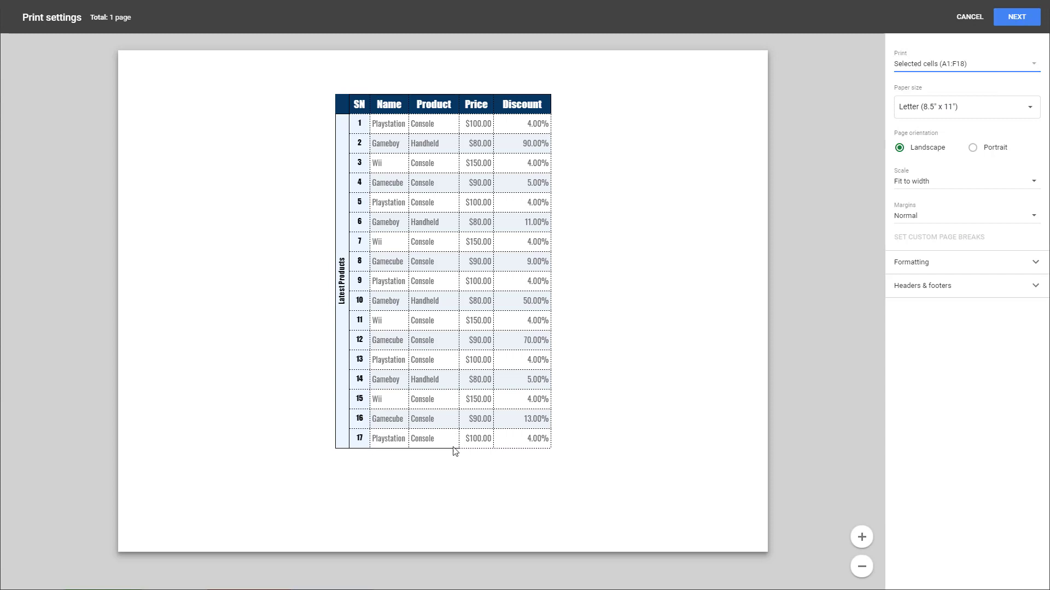
Preview printing the whole workbook page by page, and return the print range to Selected cells (A1:F18)
click(938, 65)
click(936, 50)
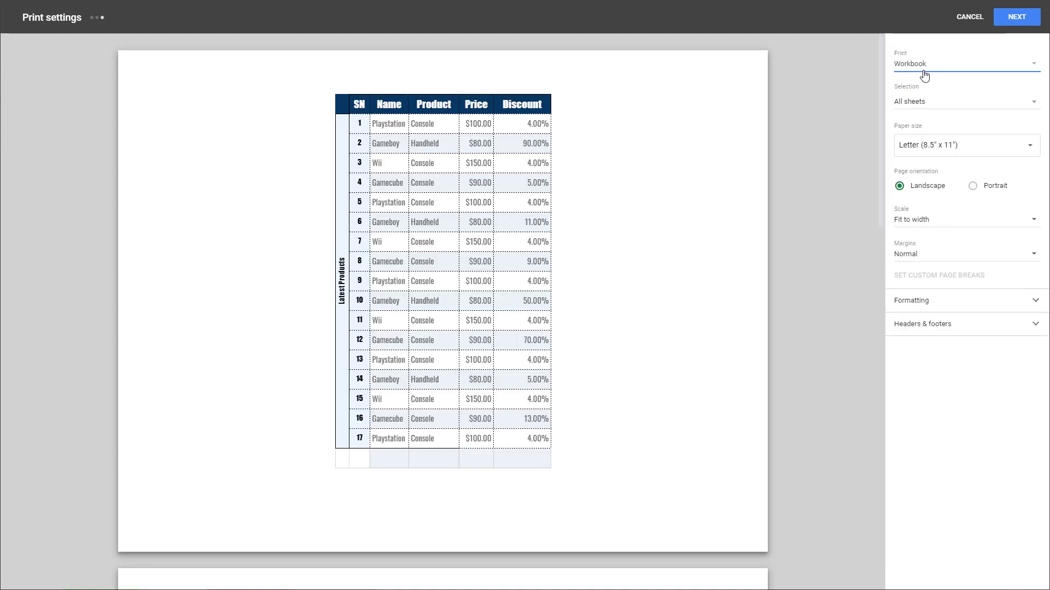
scroll(509, 350, down, 15)
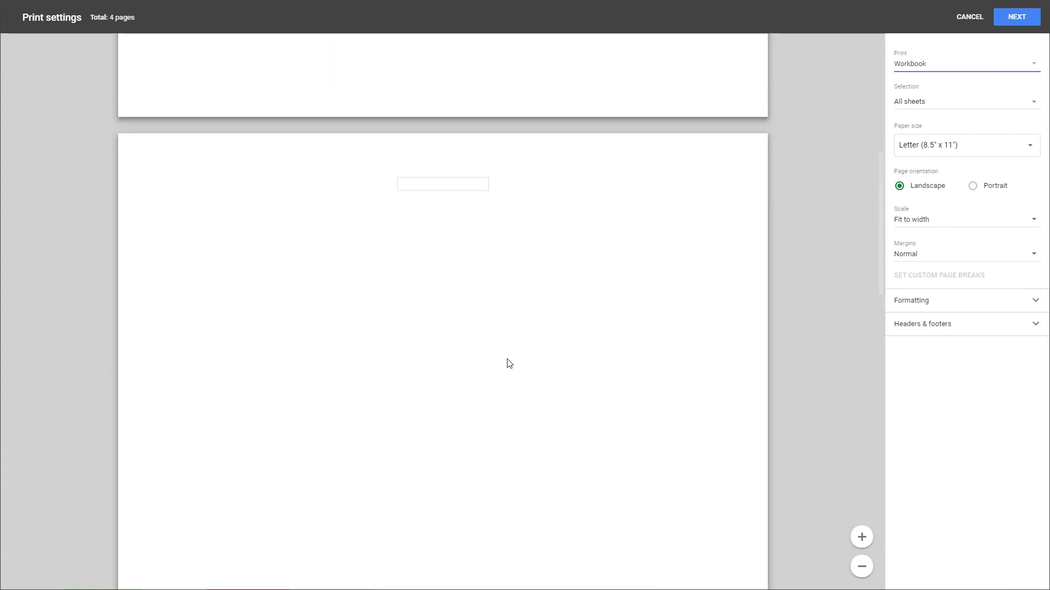
scroll(508, 360, down, 20)
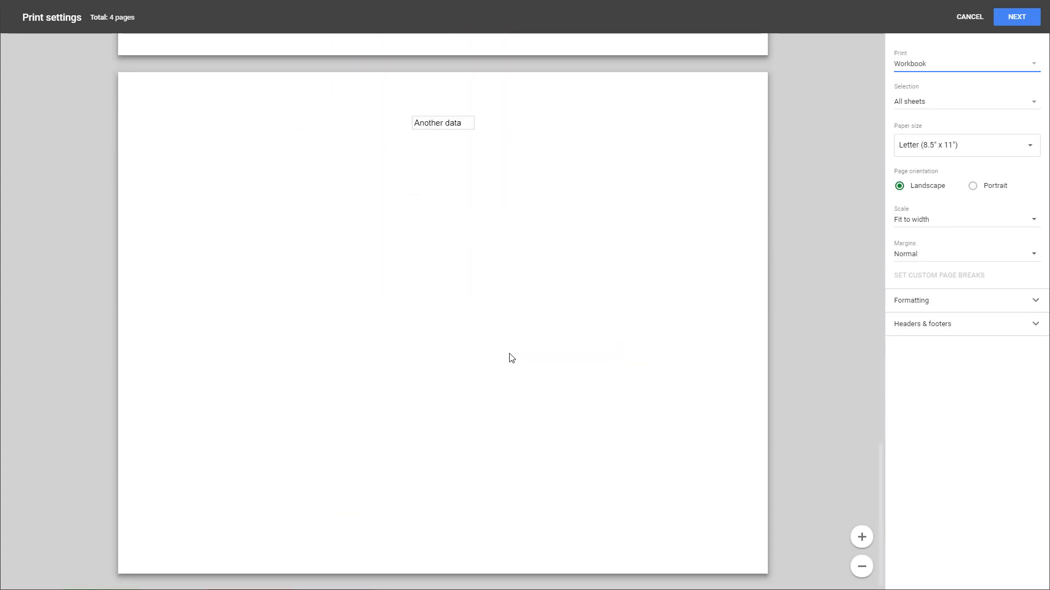
scroll(509, 358, up, 20)
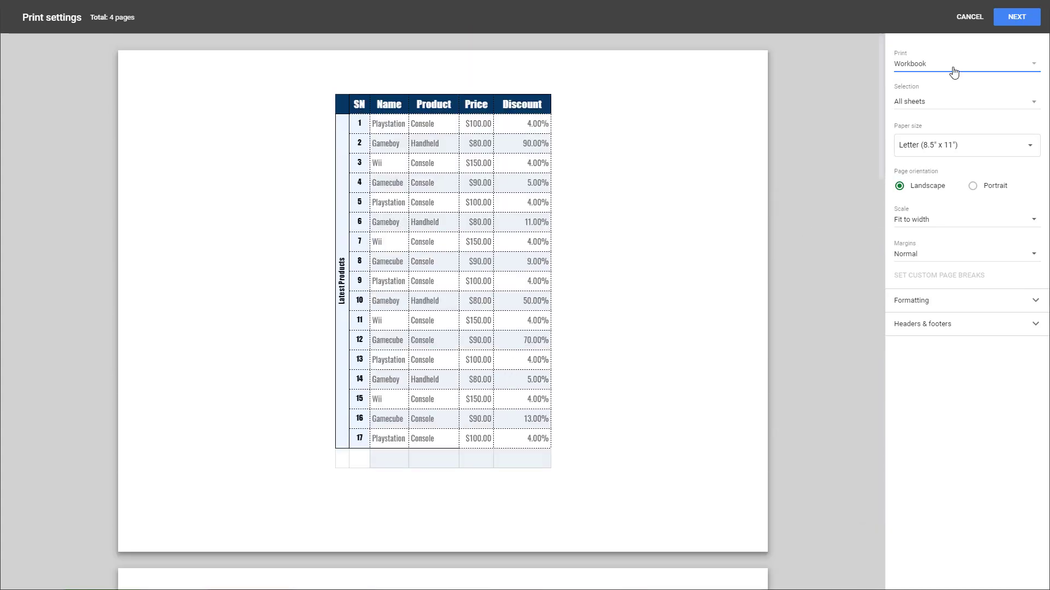
click(954, 65)
click(944, 83)
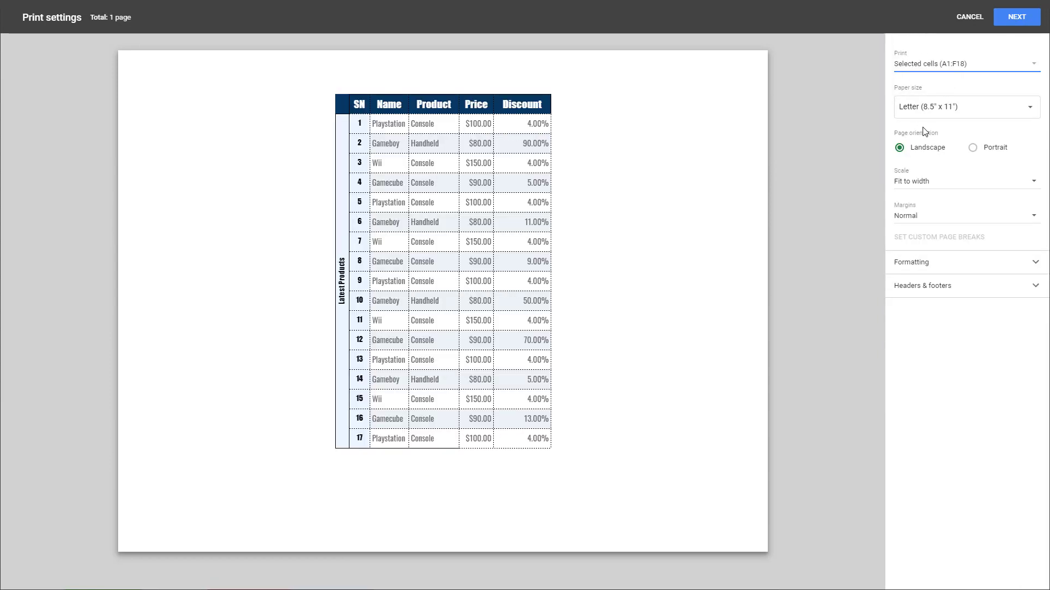
Set the page orientation to Portrait and the paper size to A4 (8.27" x 11.69")
click(973, 148)
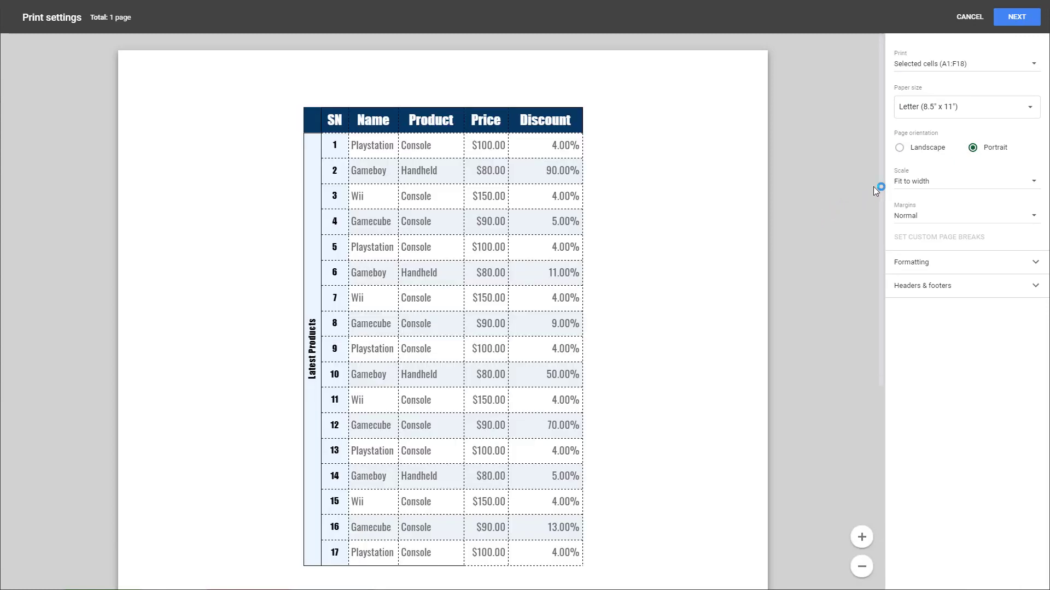
scroll(537, 234, down, 6)
scroll(461, 221, up, 6)
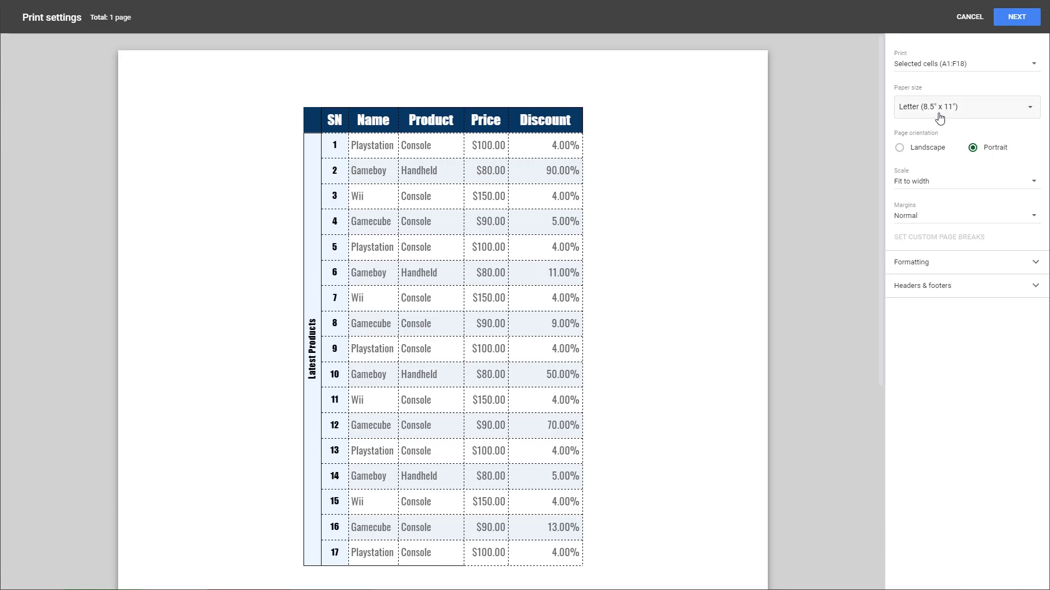
click(964, 109)
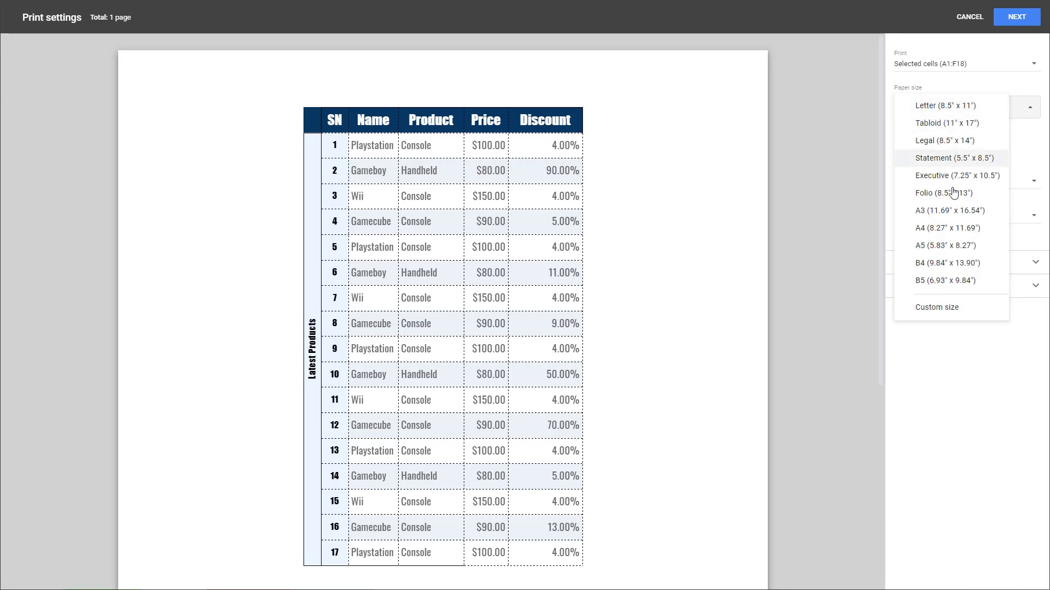
click(939, 228)
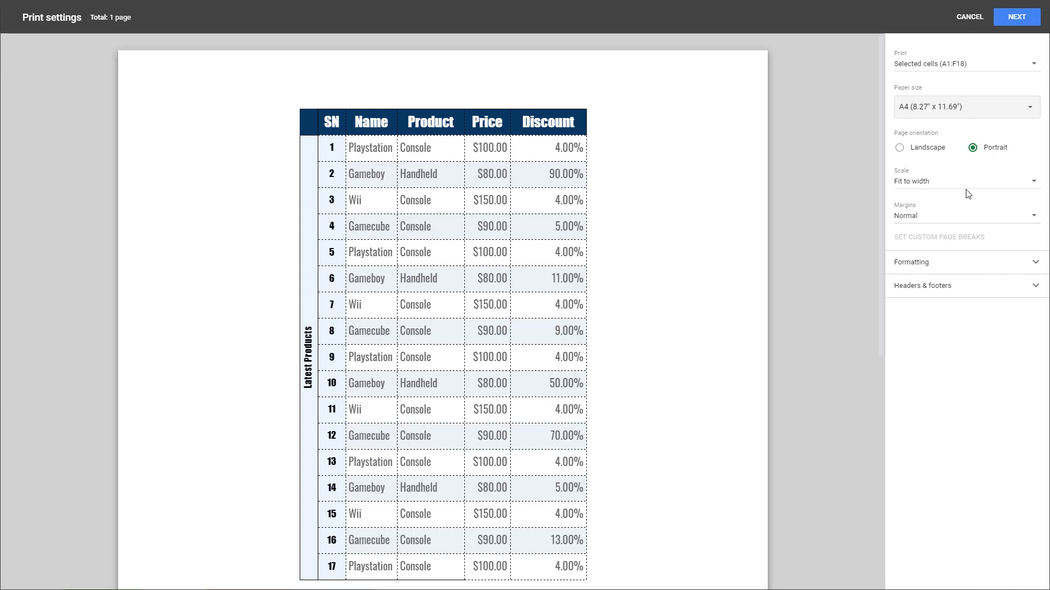
Try the Fit to width, Fit to height and Fit to page scale options and check the print preview
click(942, 184)
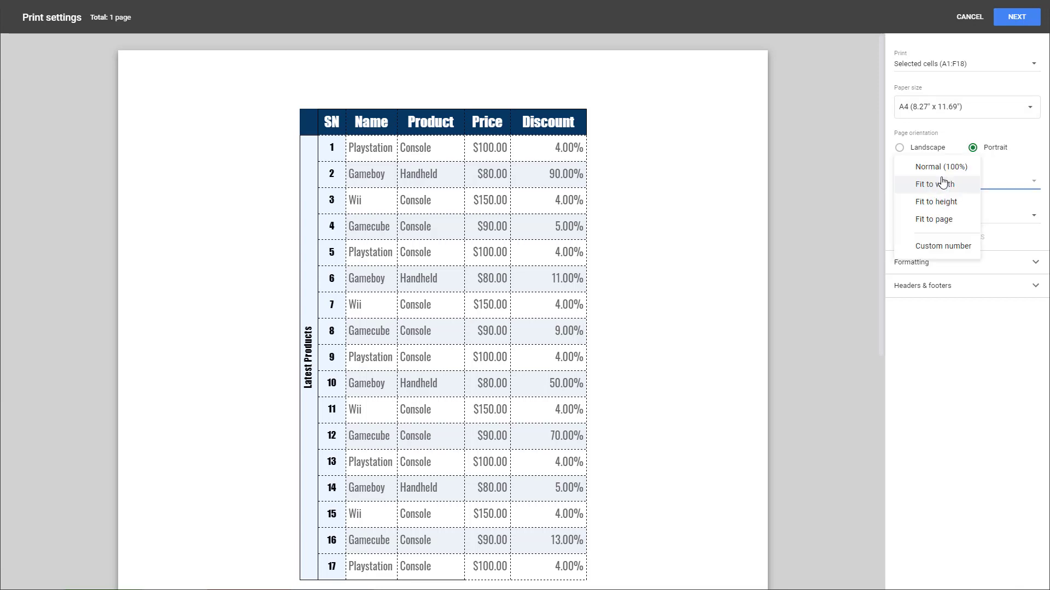
click(941, 185)
click(939, 183)
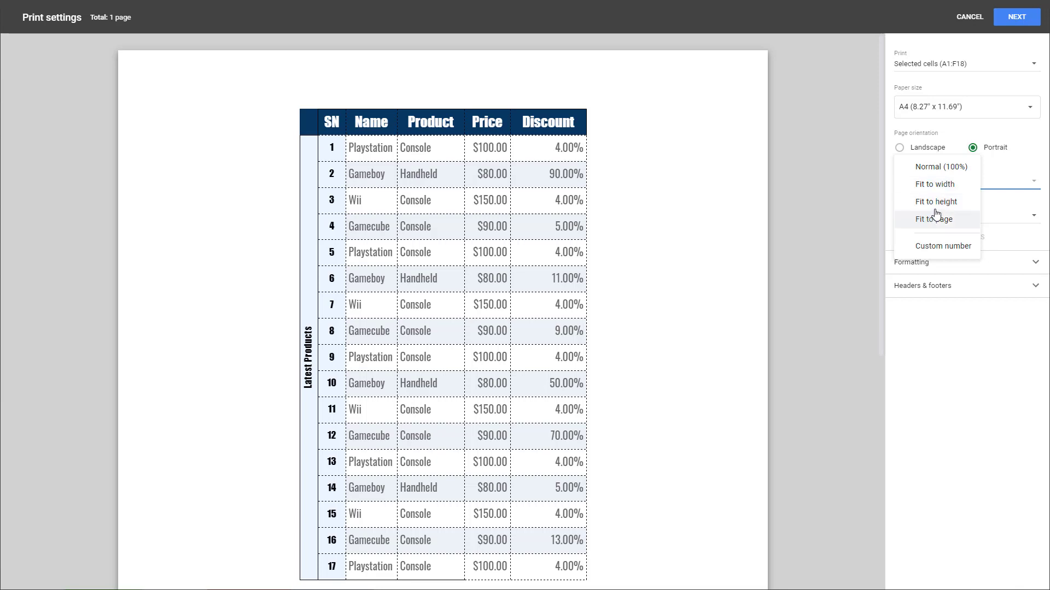
click(936, 204)
click(927, 183)
click(930, 204)
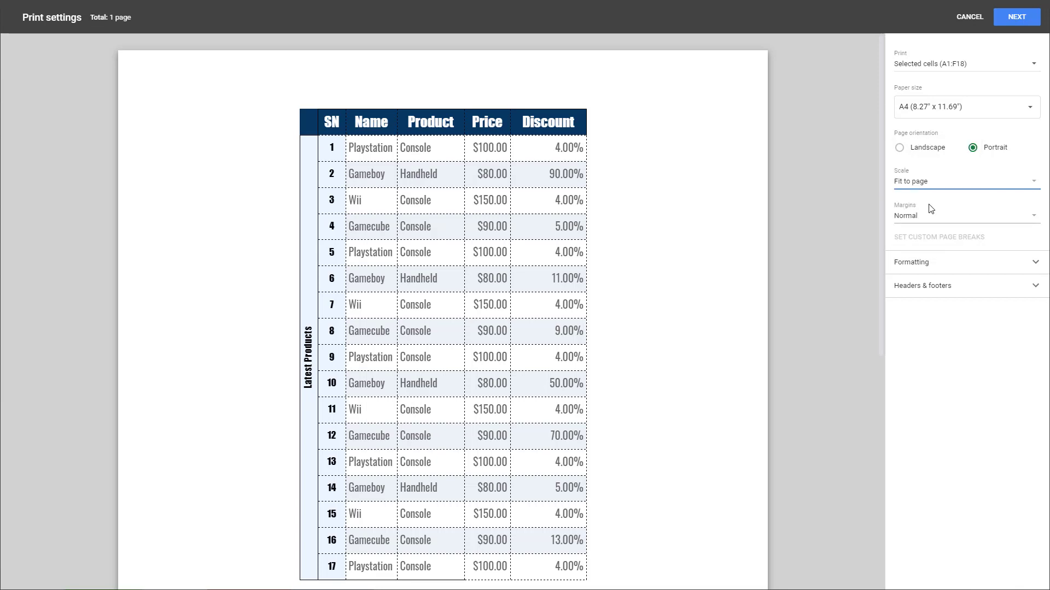
scroll(521, 292, down, 5)
scroll(520, 292, up, 5)
Switch the print scale to a custom number of 200% and check the previewed pages
click(961, 186)
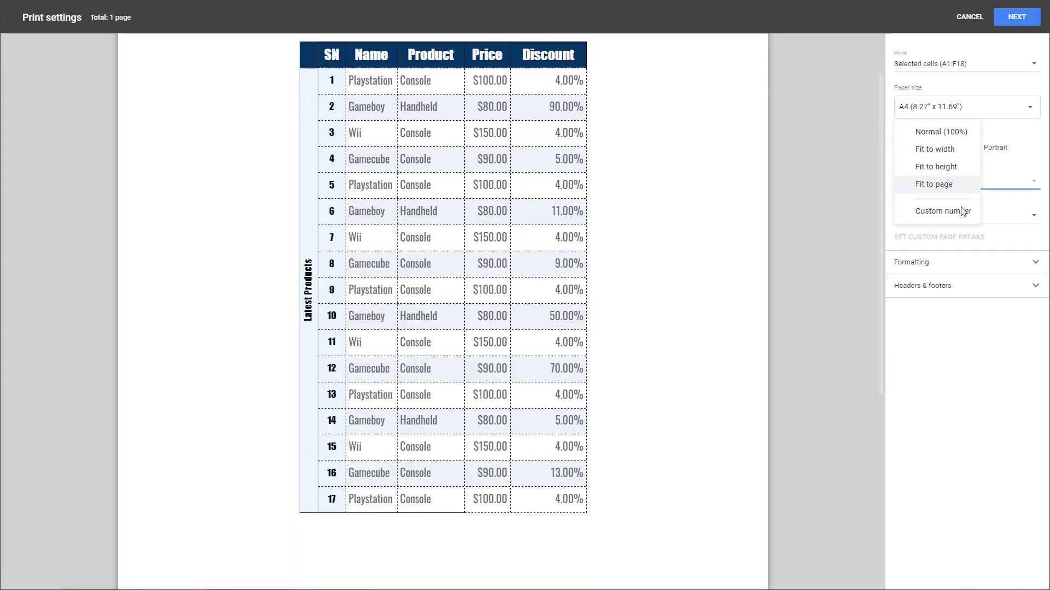
click(955, 218)
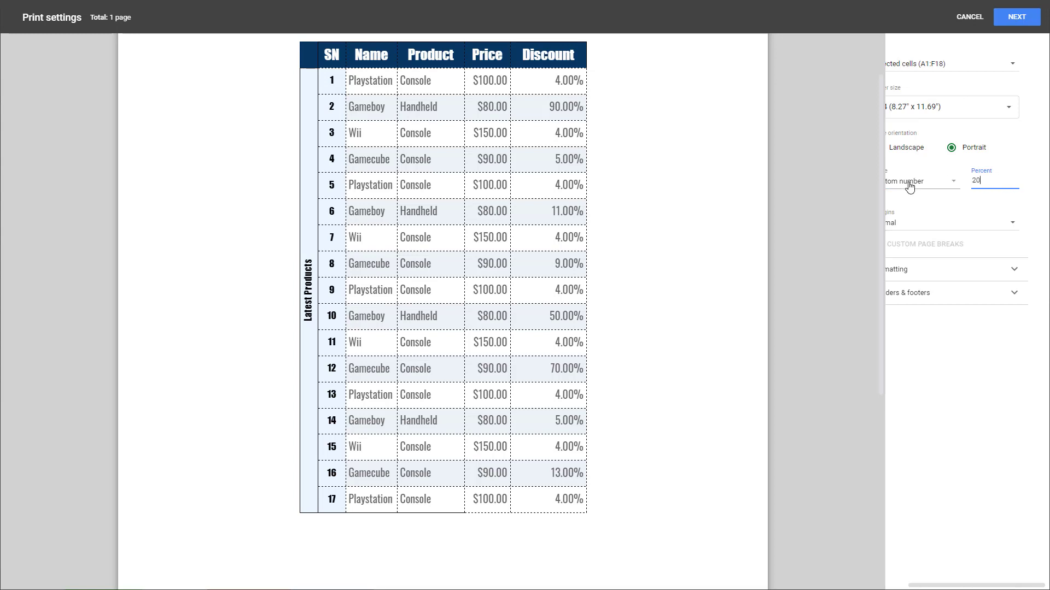
click(967, 355)
scroll(636, 328, down, 12)
scroll(632, 310, up, 10)
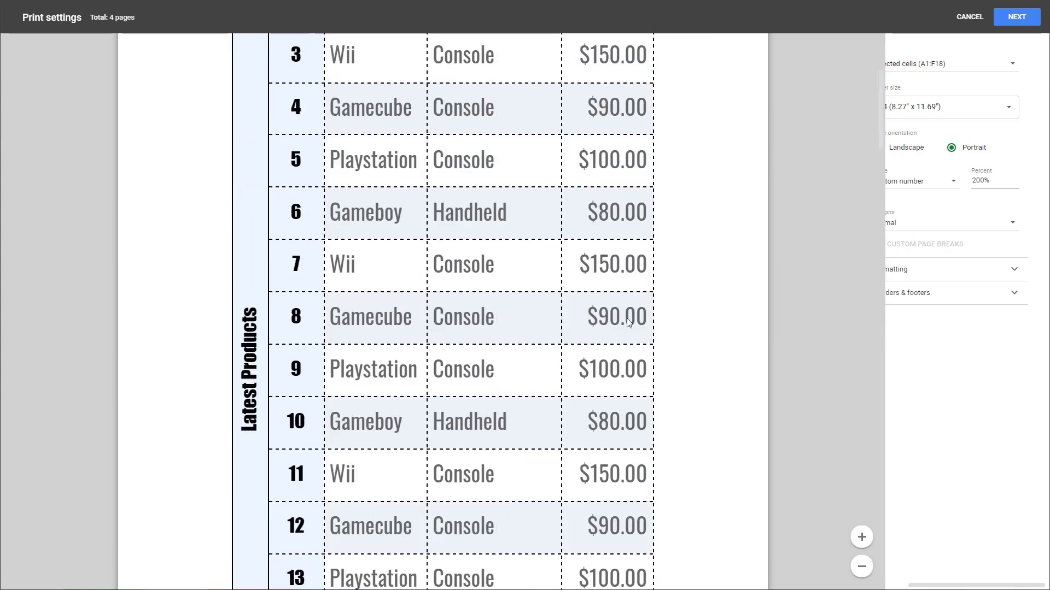
Set the custom print scale to 150% and check the table in the preview
double_click(998, 180)
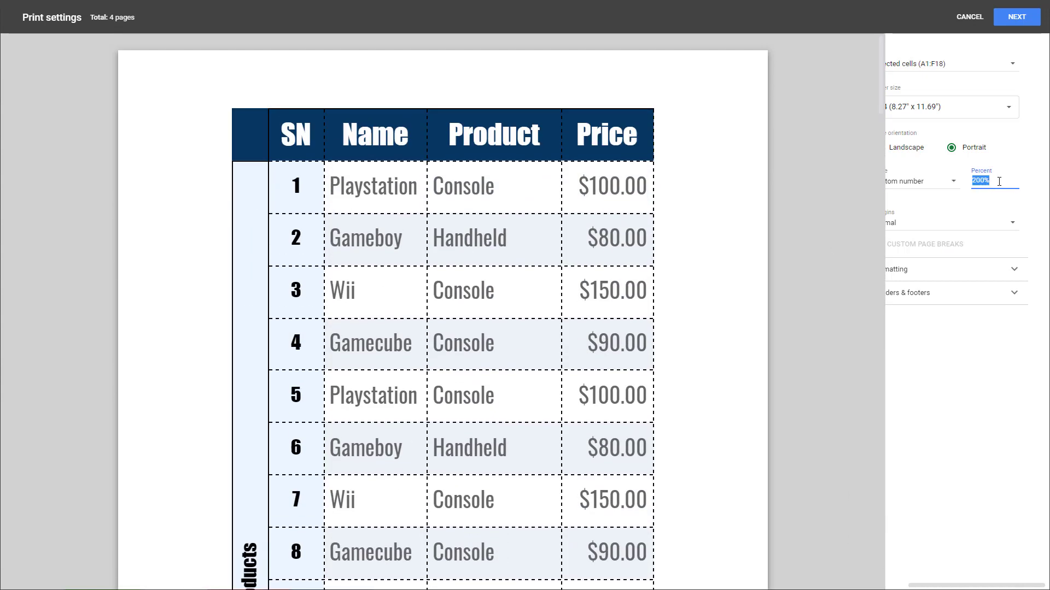
drag(992, 182, 953, 188)
scroll(494, 185, down, 8)
scroll(496, 203, up, 8)
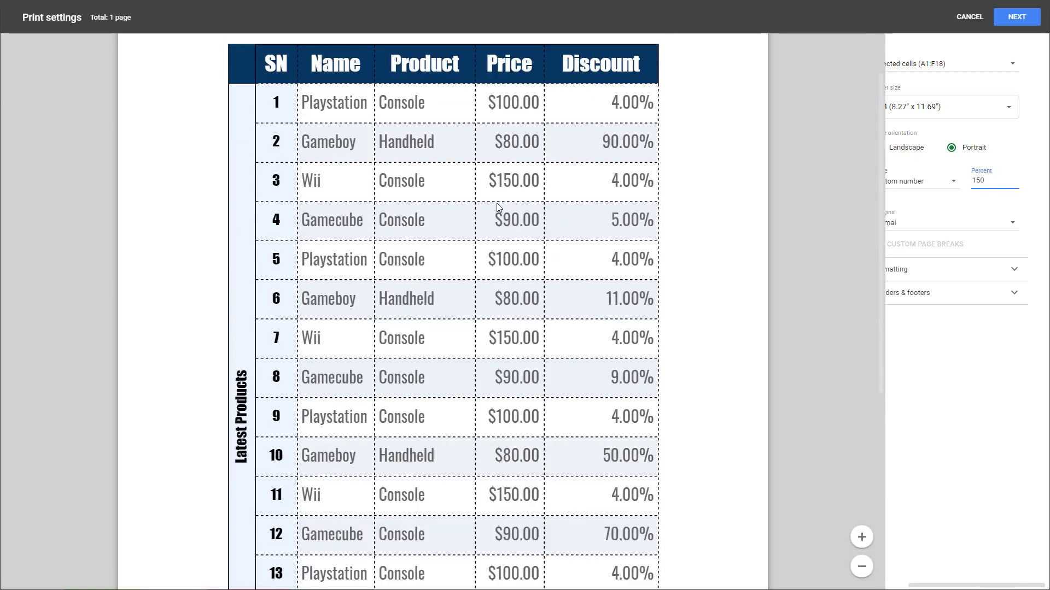
Try the Narrow and Wide page margins in the preview, and return the margins to Normal
click(946, 222)
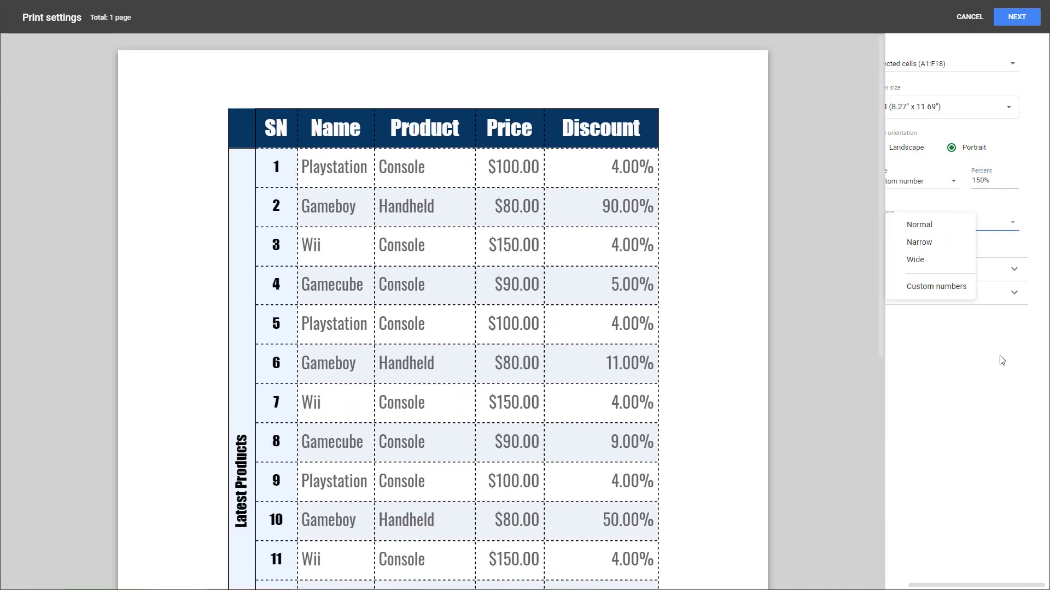
click(1002, 359)
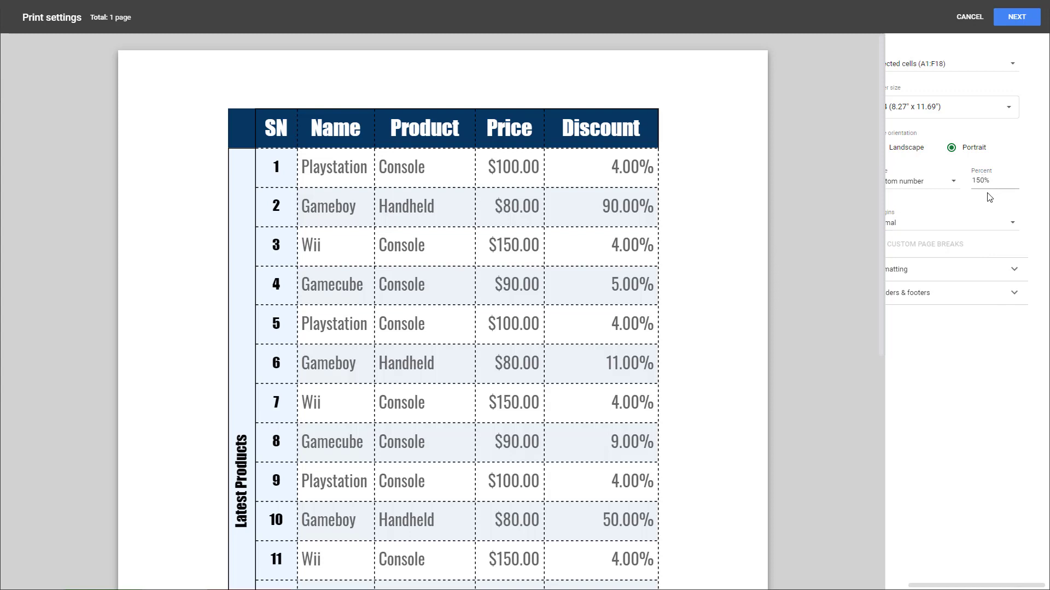
click(994, 224)
click(1004, 372)
click(925, 224)
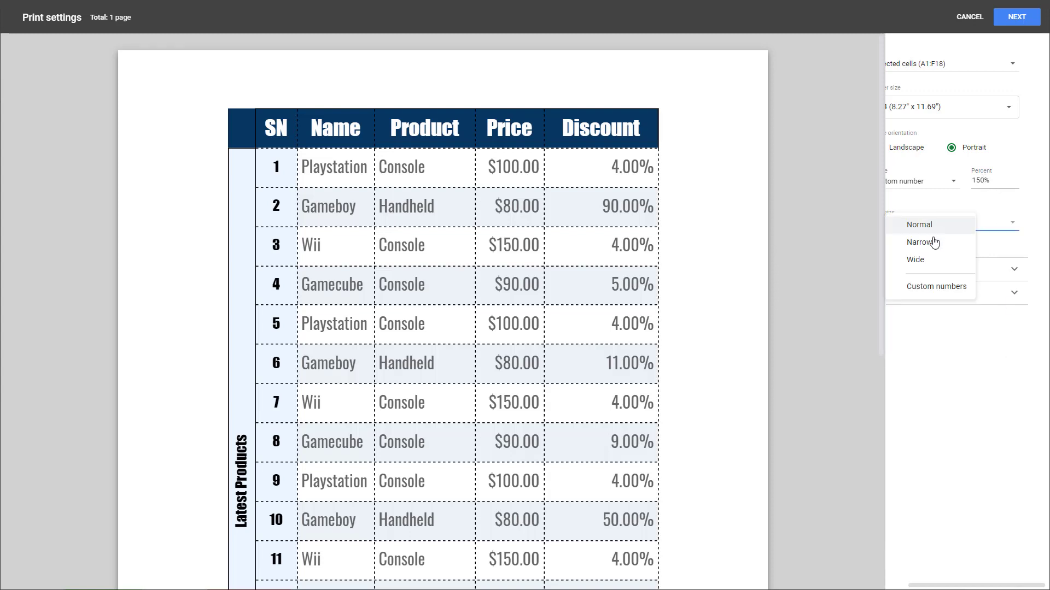
click(930, 239)
click(905, 224)
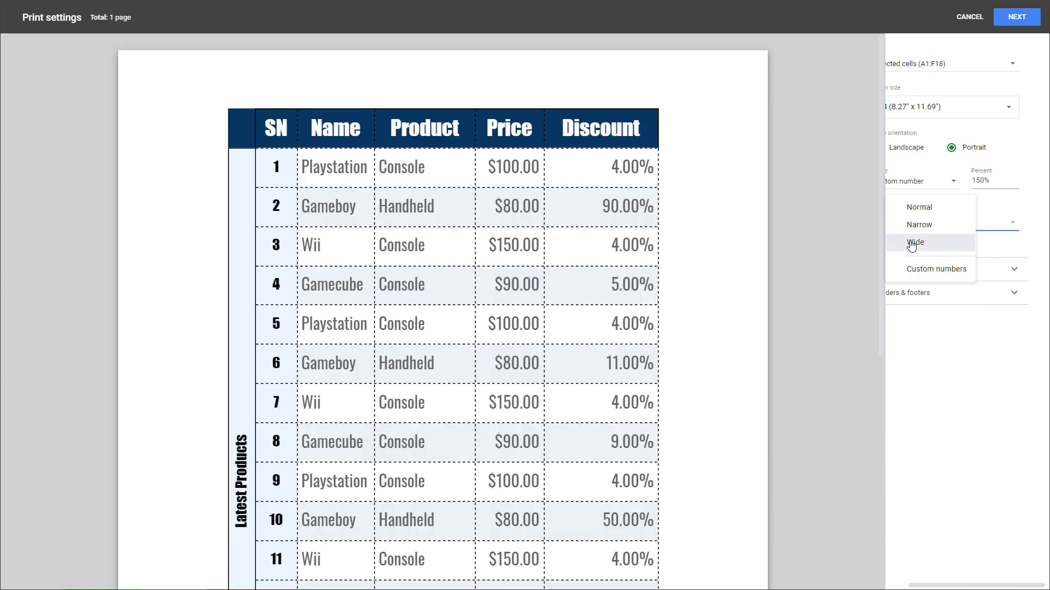
click(907, 239)
click(909, 230)
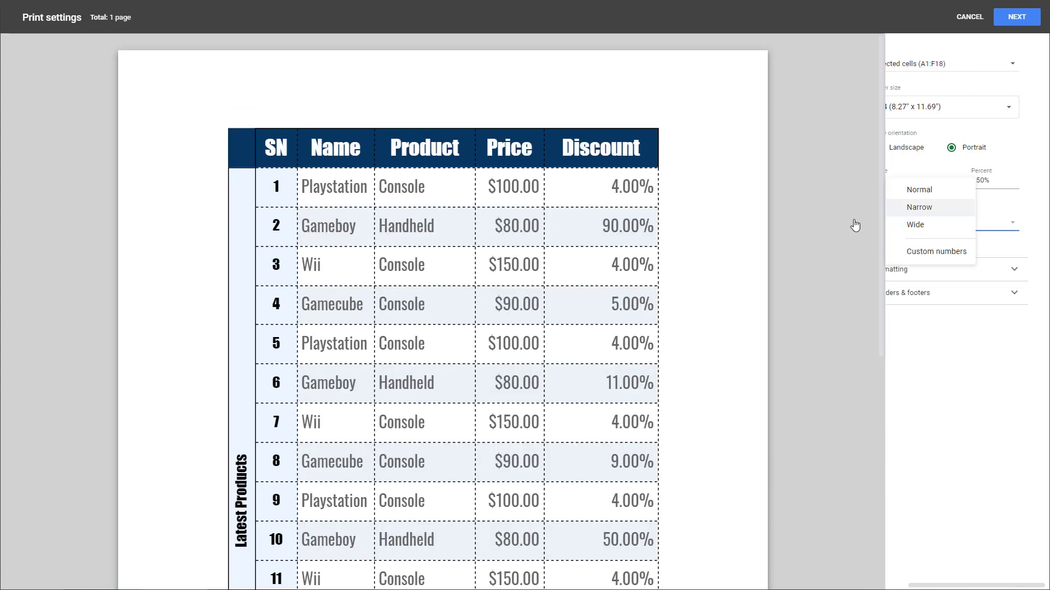
click(931, 212)
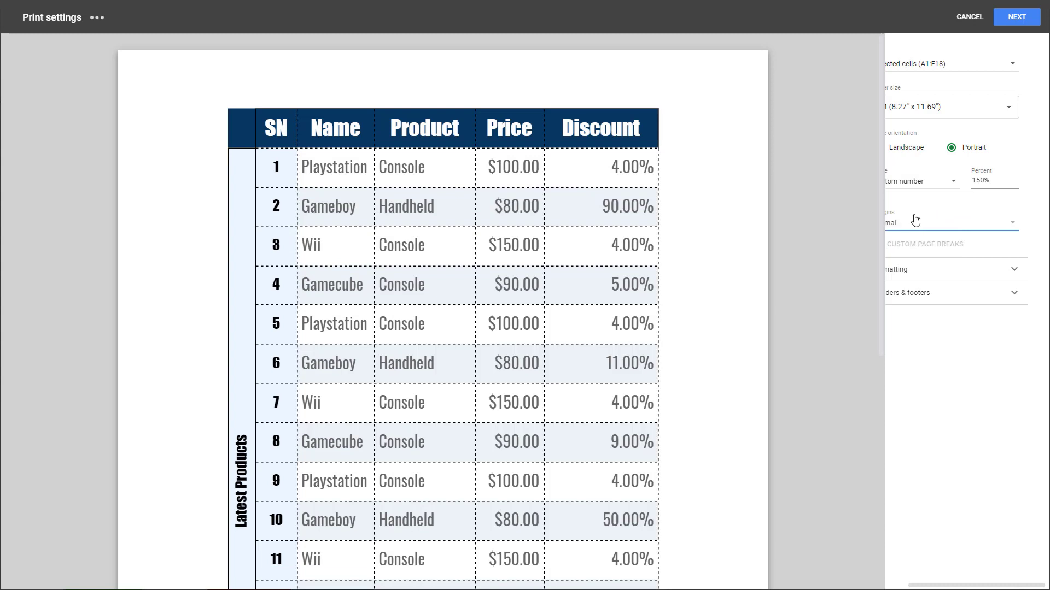
Switch the page margins to custom numbers and set the top margin to about 1.28" and the right margin to about 1.62"
click(916, 223)
click(934, 285)
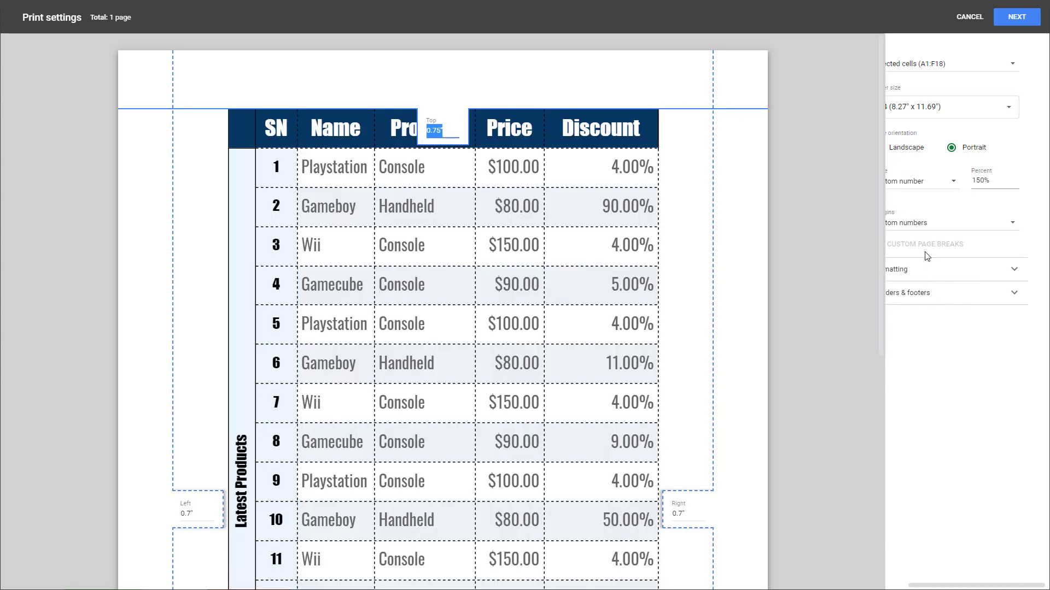
click(933, 229)
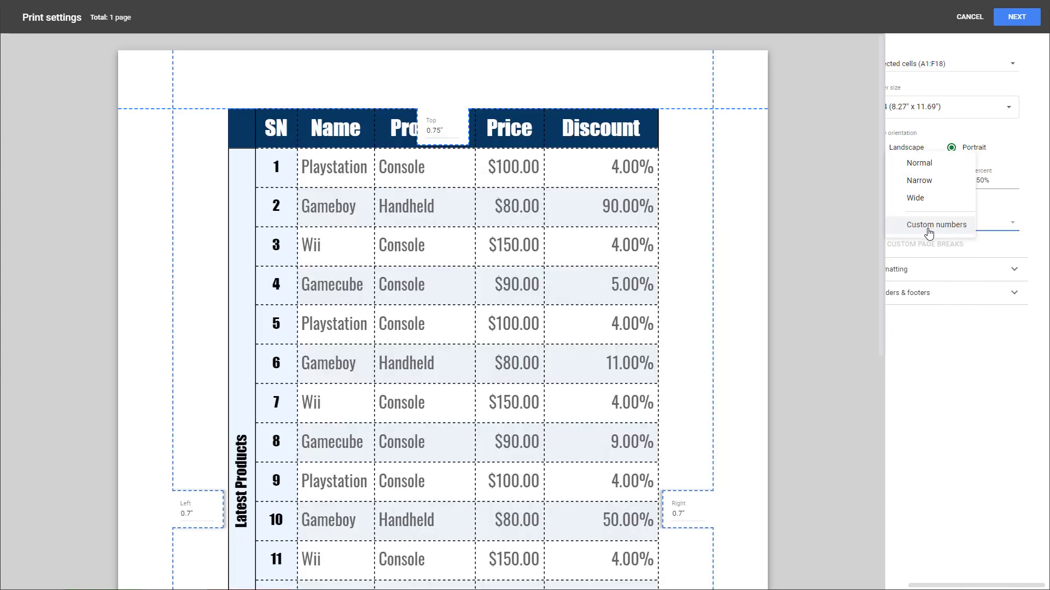
click(929, 234)
scroll(700, 90, down, 1)
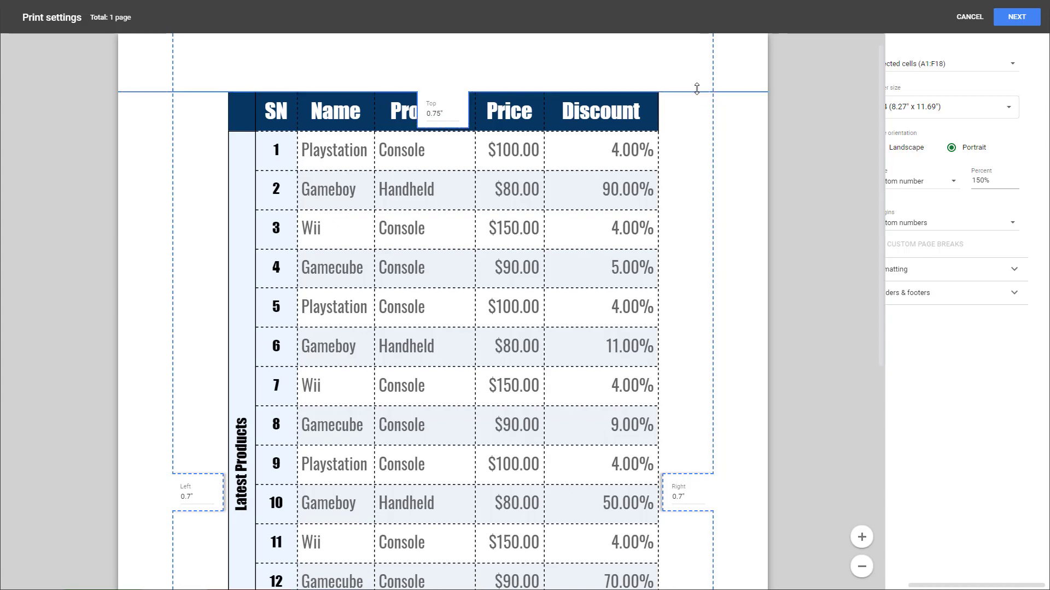
drag(700, 100, 642, 137)
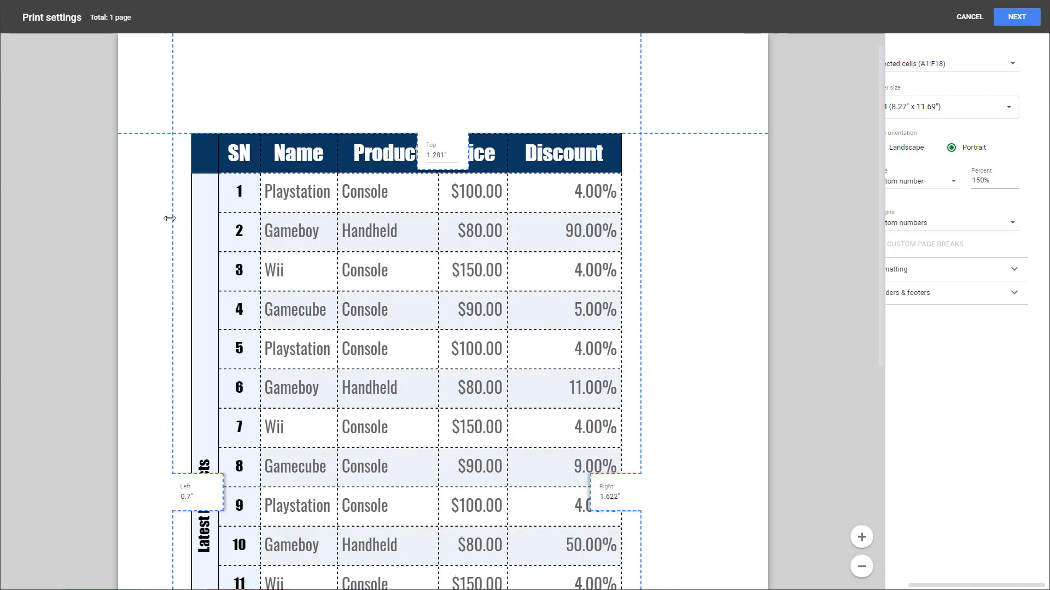
Try a custom left margin of about 1.08", and switch the page margins to Narrow
drag(170, 202, 204, 211)
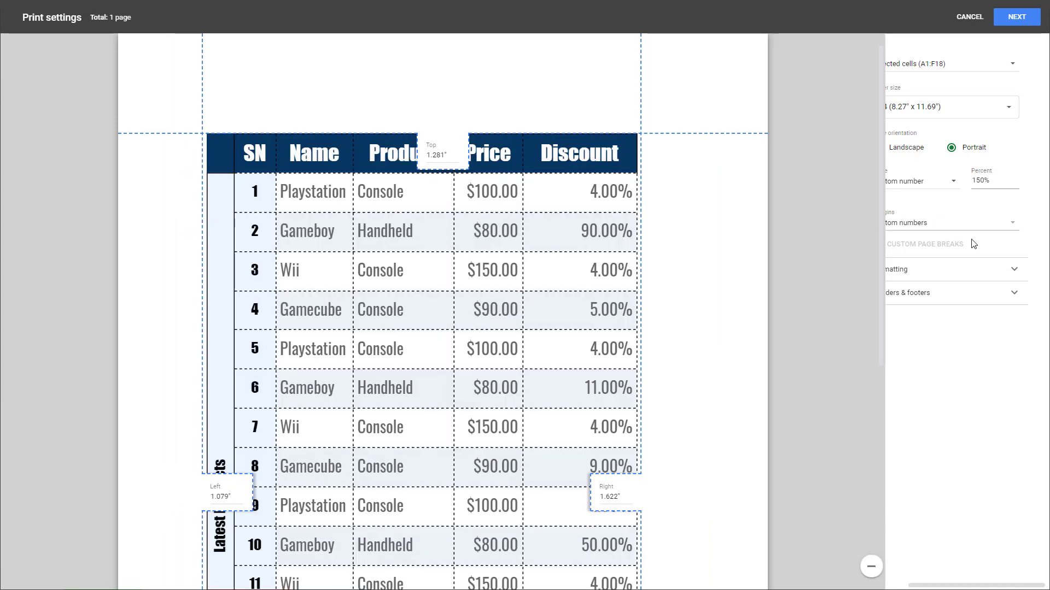
click(962, 232)
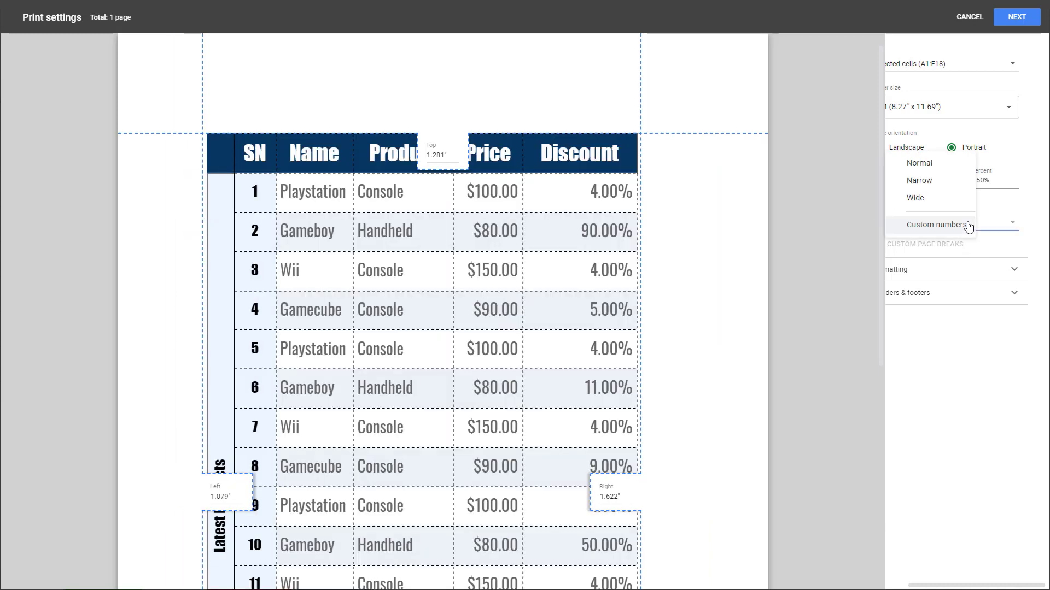
click(931, 182)
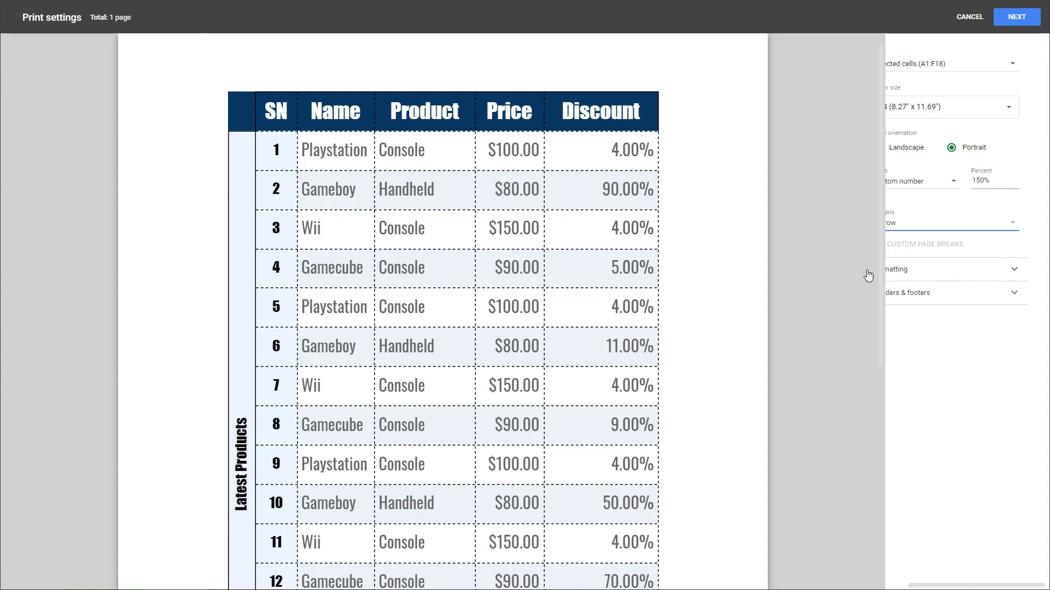
Turn off gridlines and notes in the print formatting, and expand the header and footer options
click(981, 277)
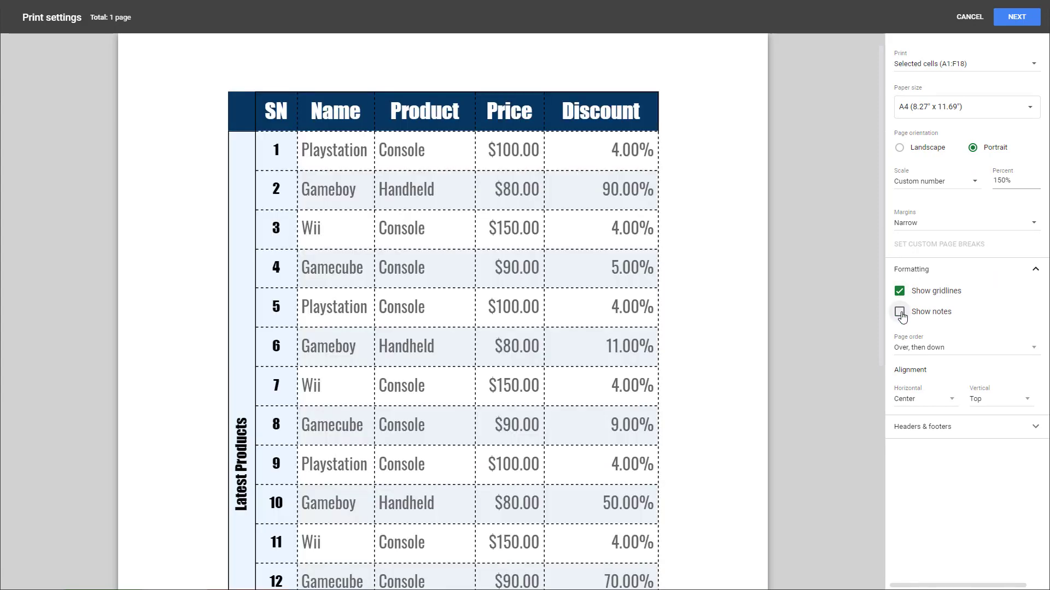
click(900, 312)
click(899, 294)
click(961, 436)
scroll(961, 435, down, 2)
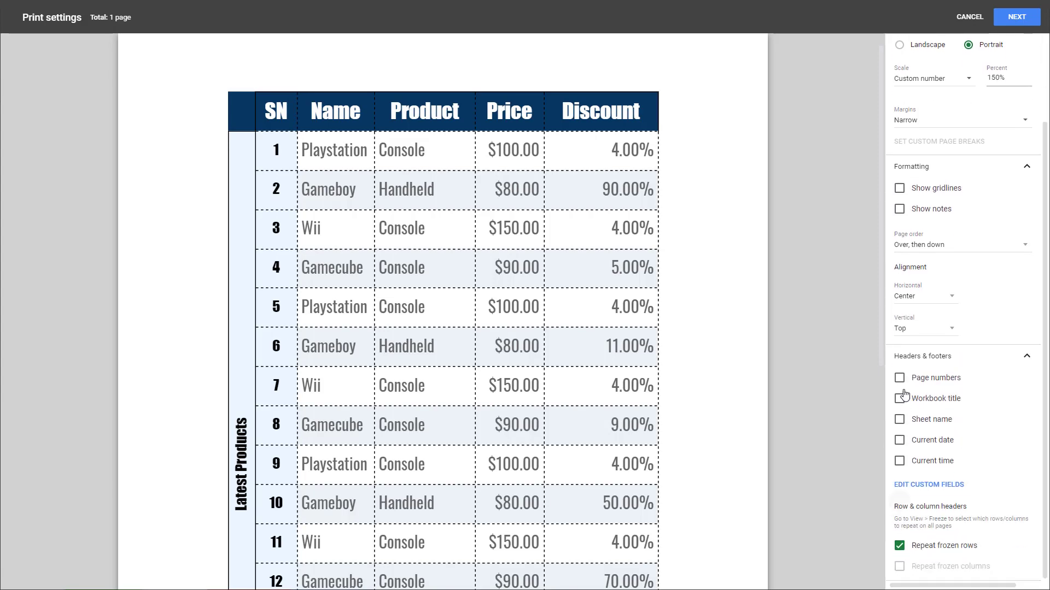
Try showing the page numbers and the workbook title on the previewed page, removing each one again
click(900, 378)
scroll(664, 397, down, 7)
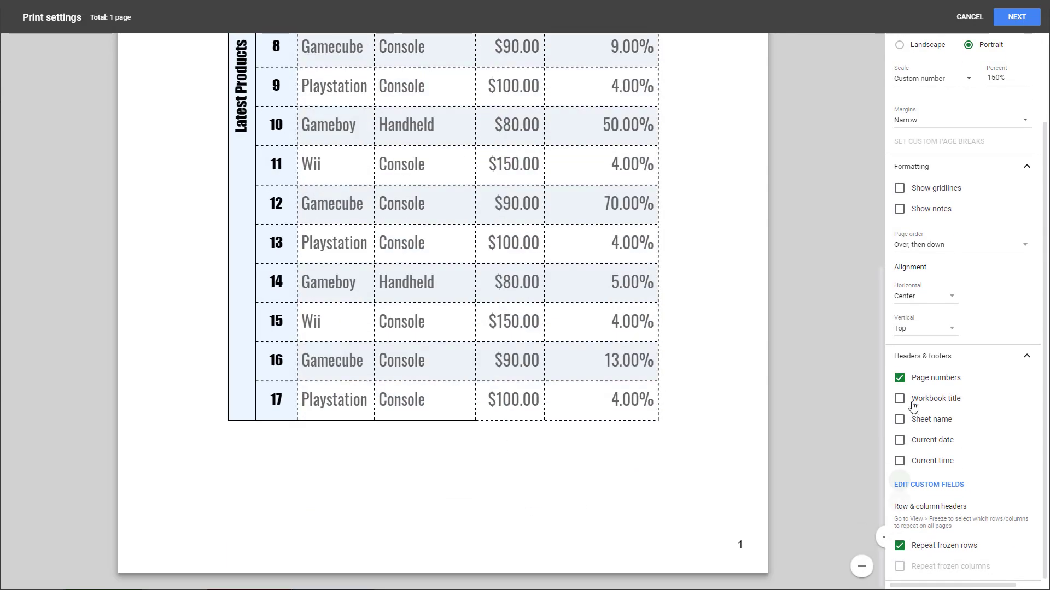
click(900, 378)
click(899, 399)
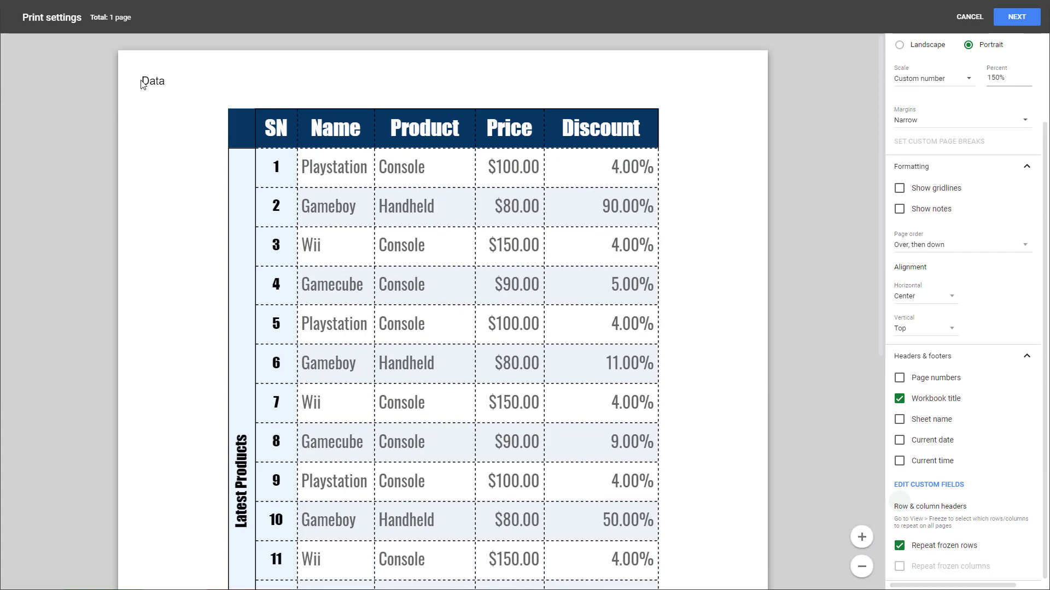
click(899, 399)
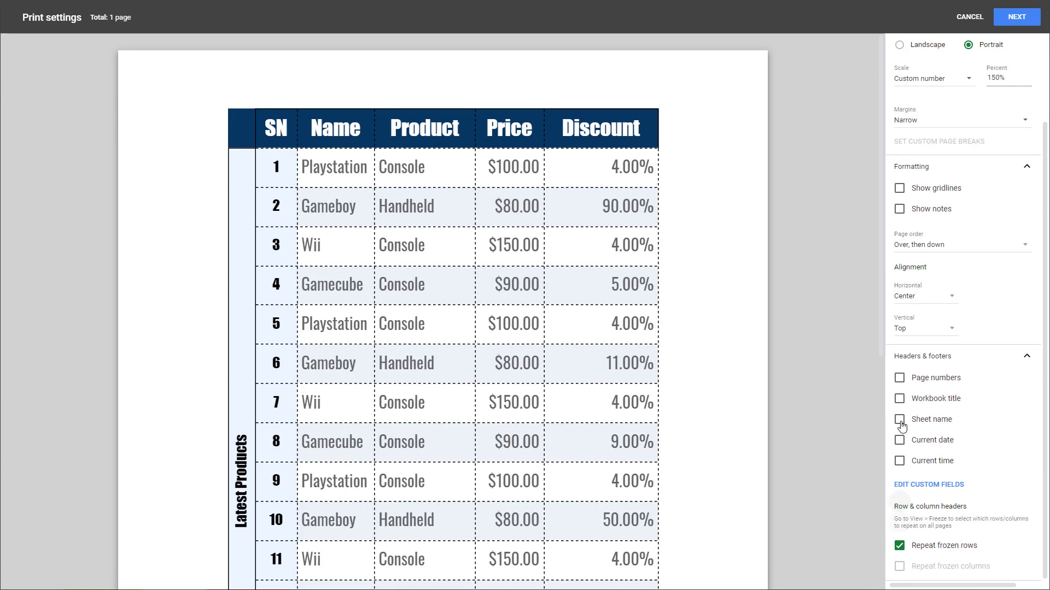
Try showing the sheet name and the current date on the previewed page, removing each one again
click(900, 419)
click(899, 419)
click(899, 440)
scroll(719, 416, down, 7)
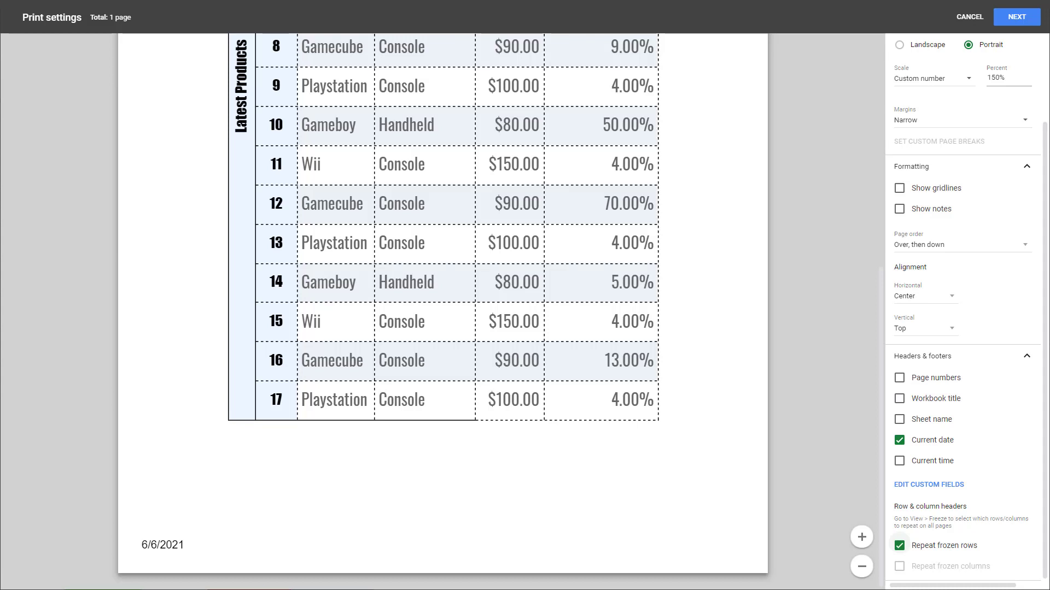
click(900, 440)
Try the current time, current date, sheet name, workbook title and page numbers together, and clear all five options
click(899, 461)
click(899, 440)
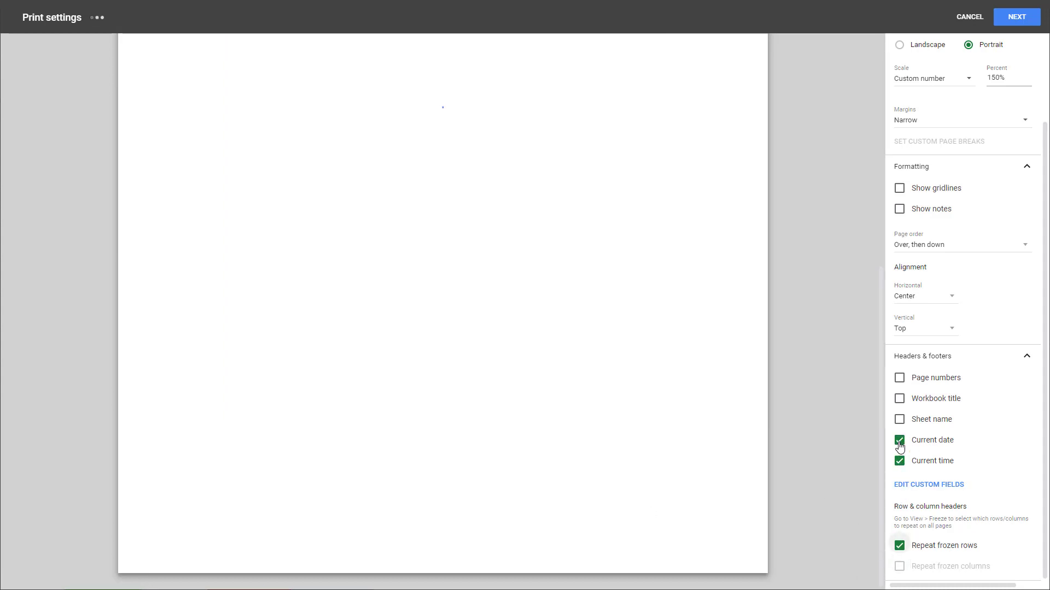
click(899, 420)
click(899, 398)
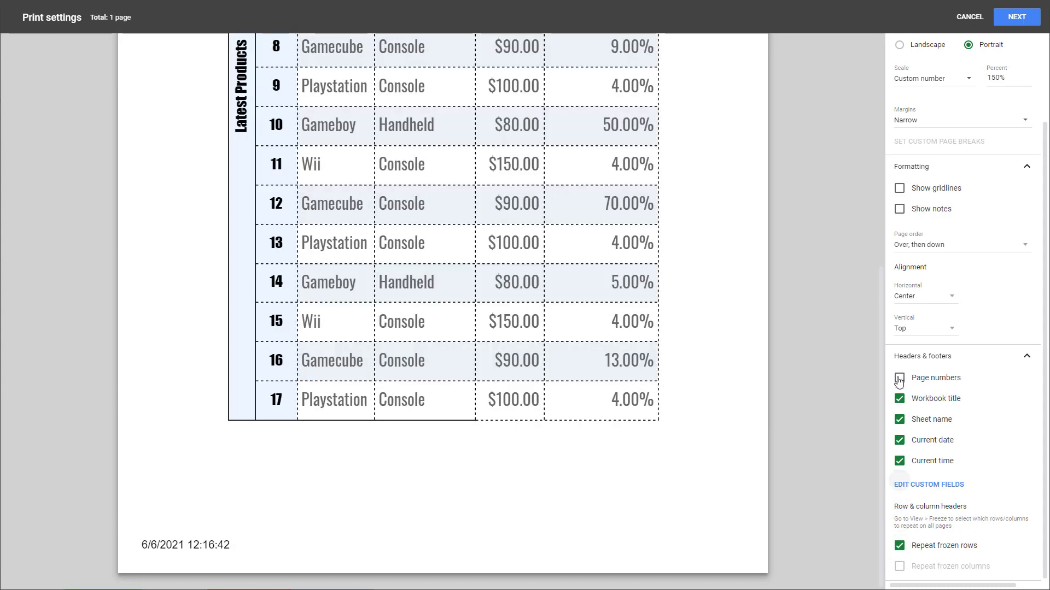
click(900, 378)
click(900, 378)
click(899, 398)
click(900, 420)
click(901, 442)
click(899, 461)
Edit the custom header fields, entering TutorTube in the center header and inserting the Time 1 format in the left header
click(924, 488)
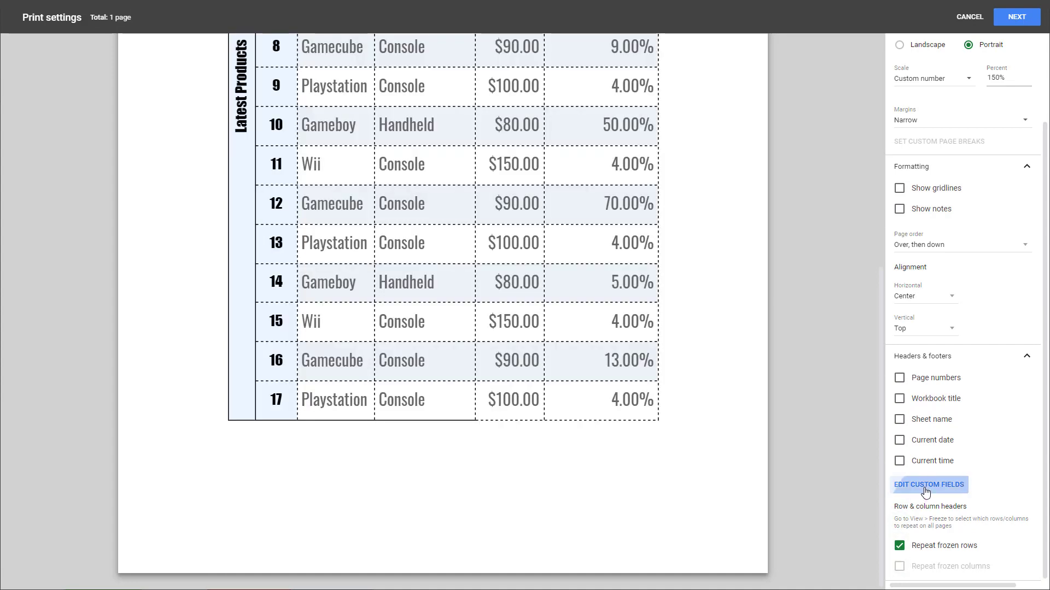
click(548, 71)
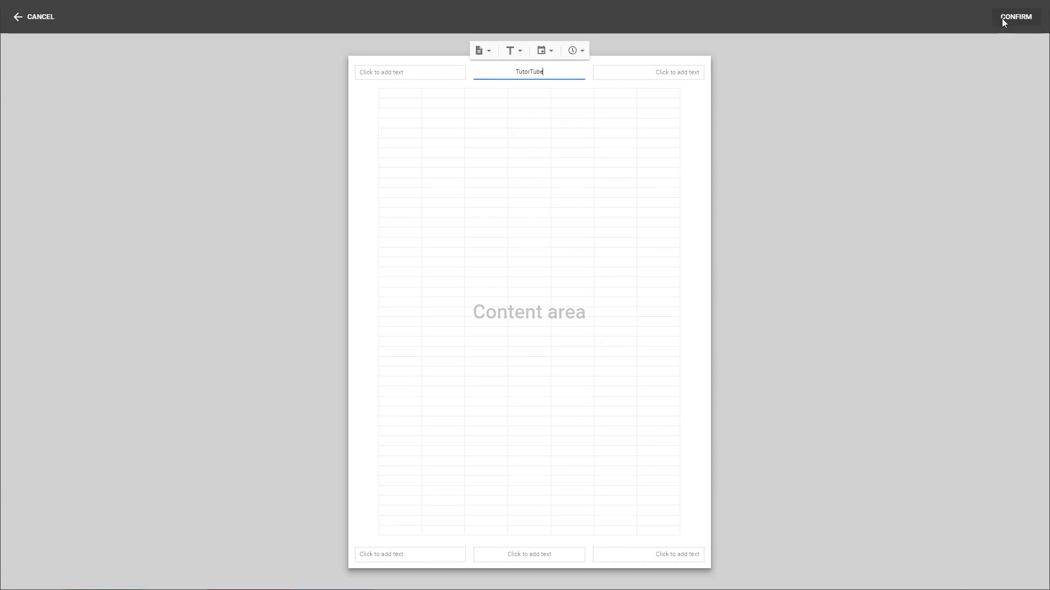
click(411, 77)
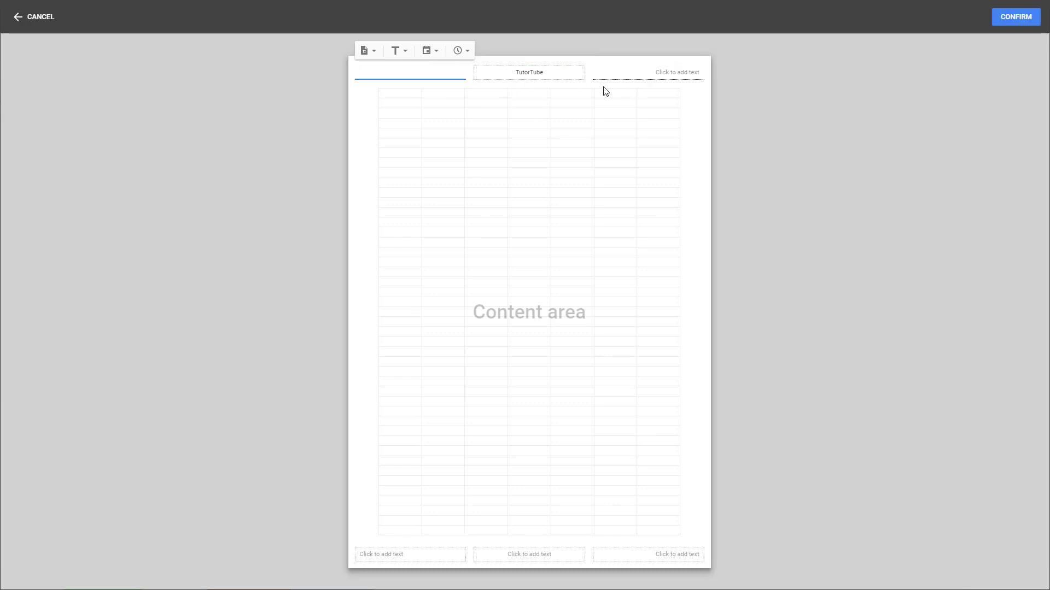
click(462, 50)
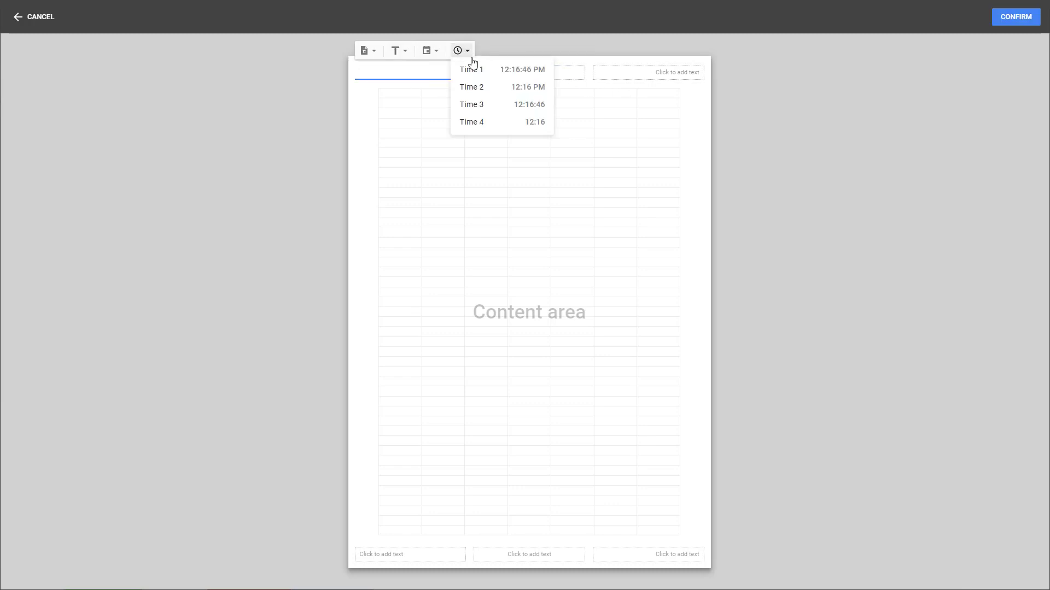
click(471, 70)
Insert the workbook title in the right header and Page number B in the left footer, and confirm the custom fields
click(627, 73)
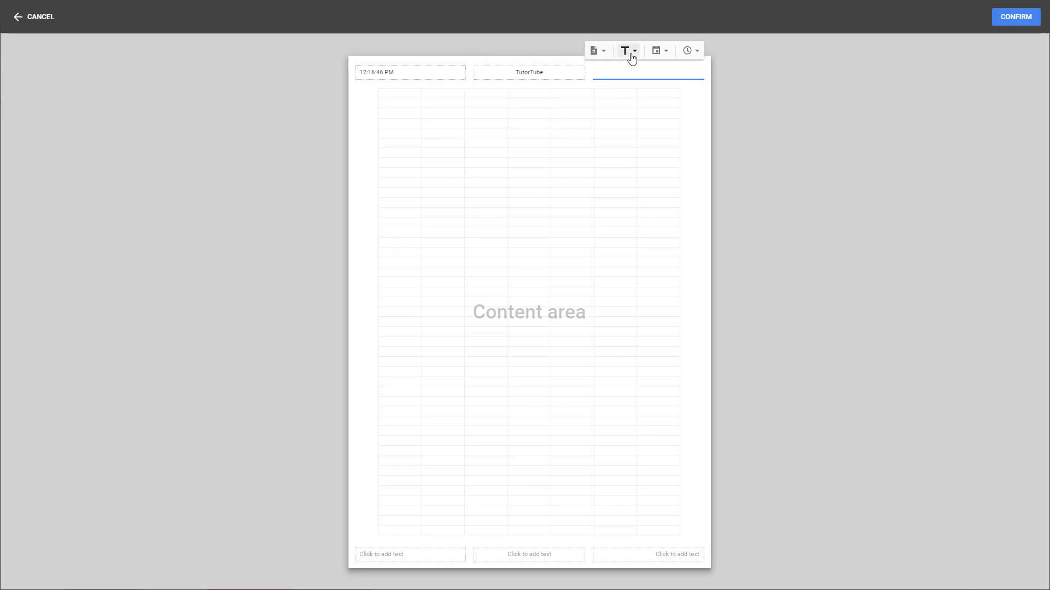
click(627, 53)
click(640, 70)
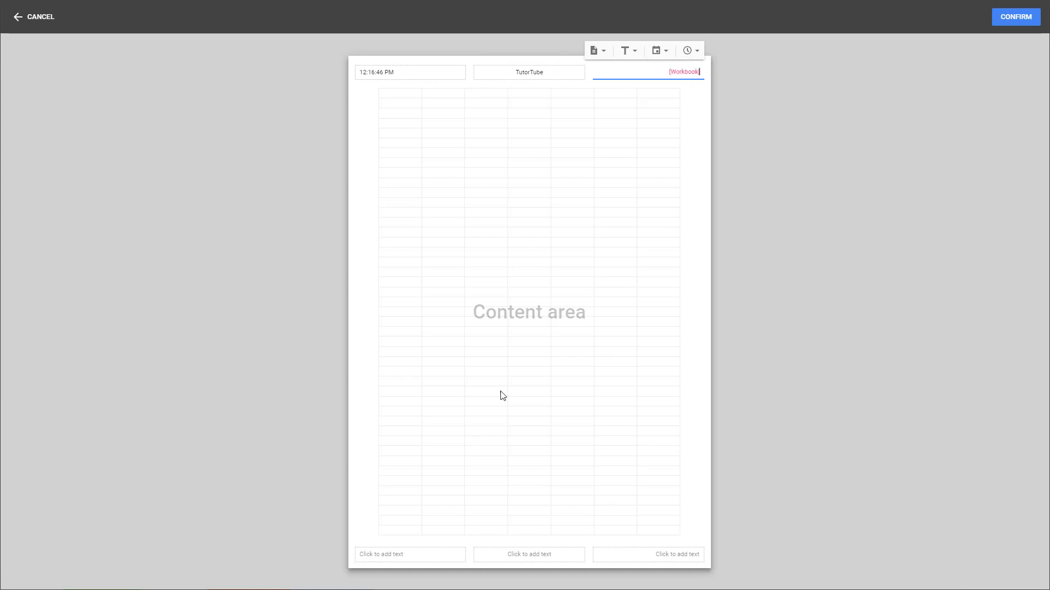
click(414, 557)
click(365, 533)
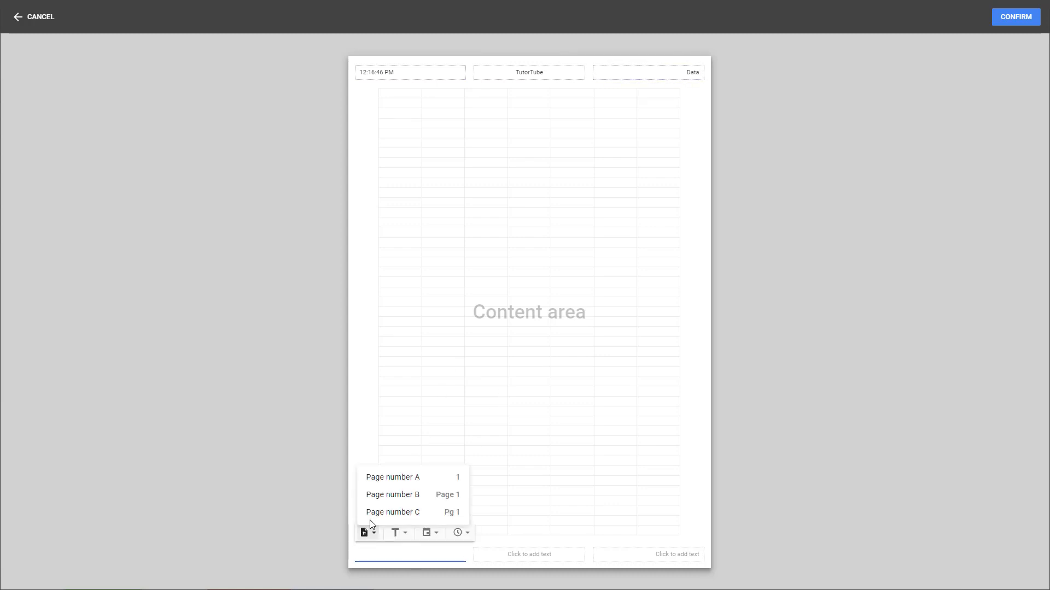
click(396, 495)
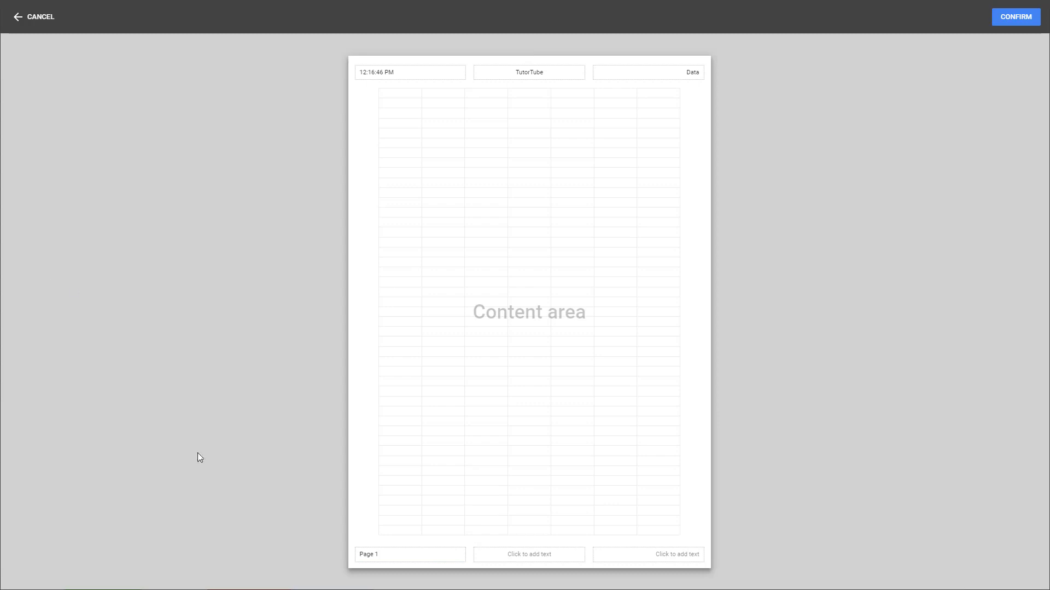
click(1015, 17)
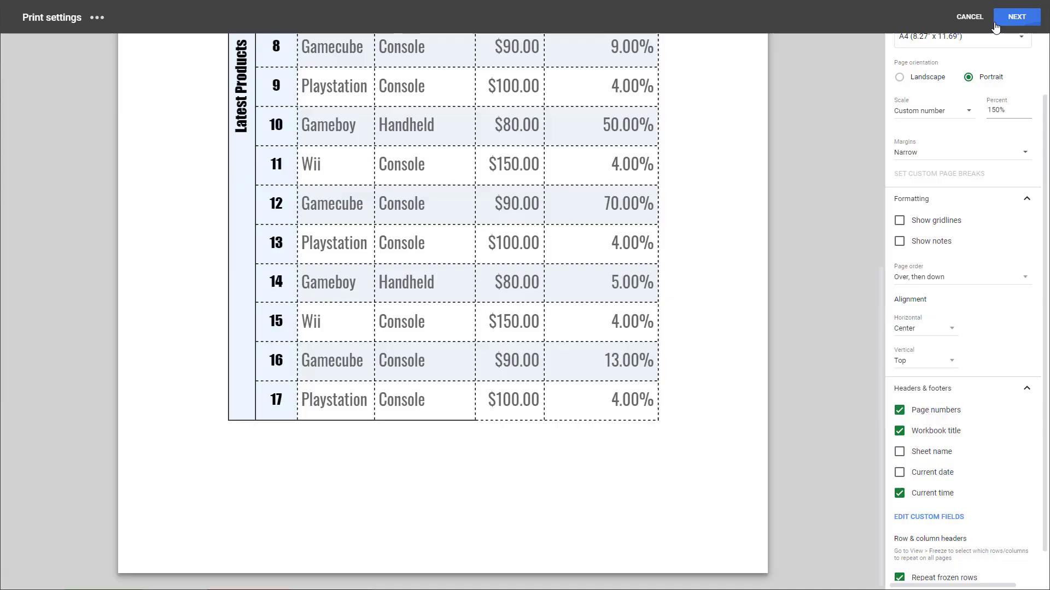
Continue to the browser's print dialog, cancel it, and reopen the spreadsheet's print settings
click(1016, 16)
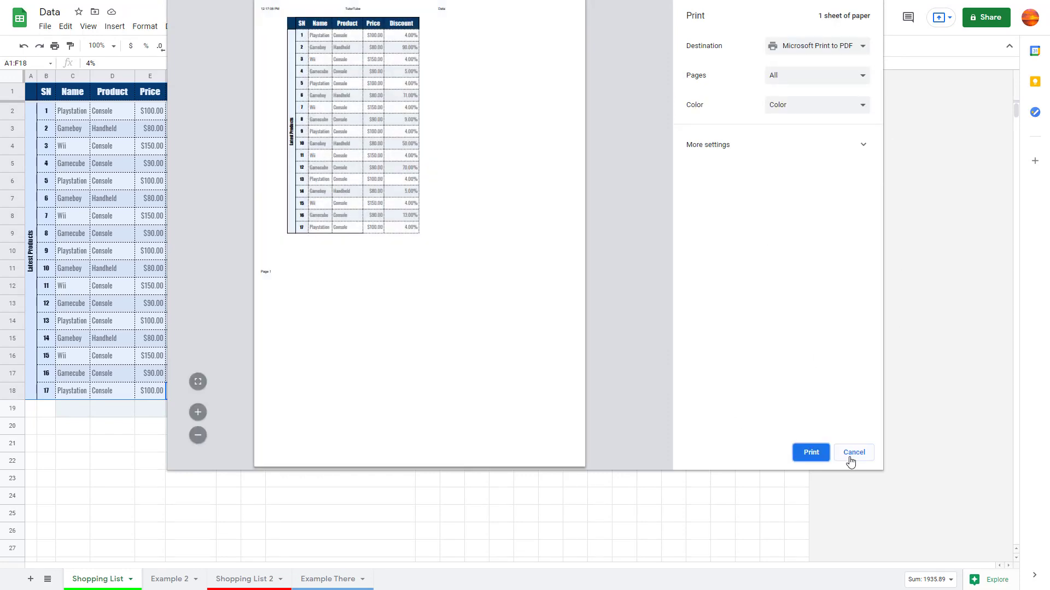
click(853, 453)
click(45, 26)
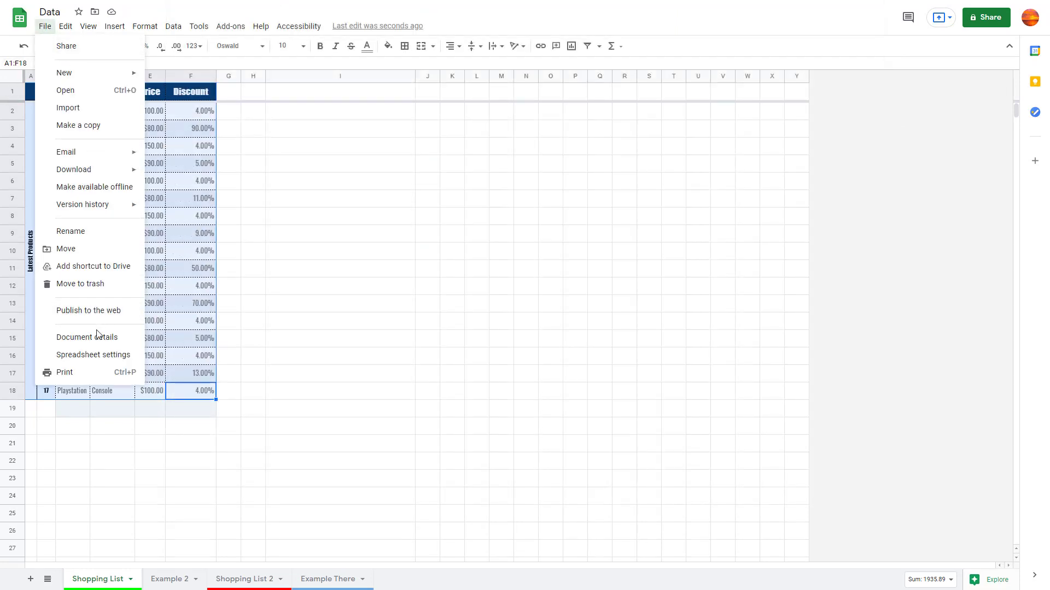
click(86, 372)
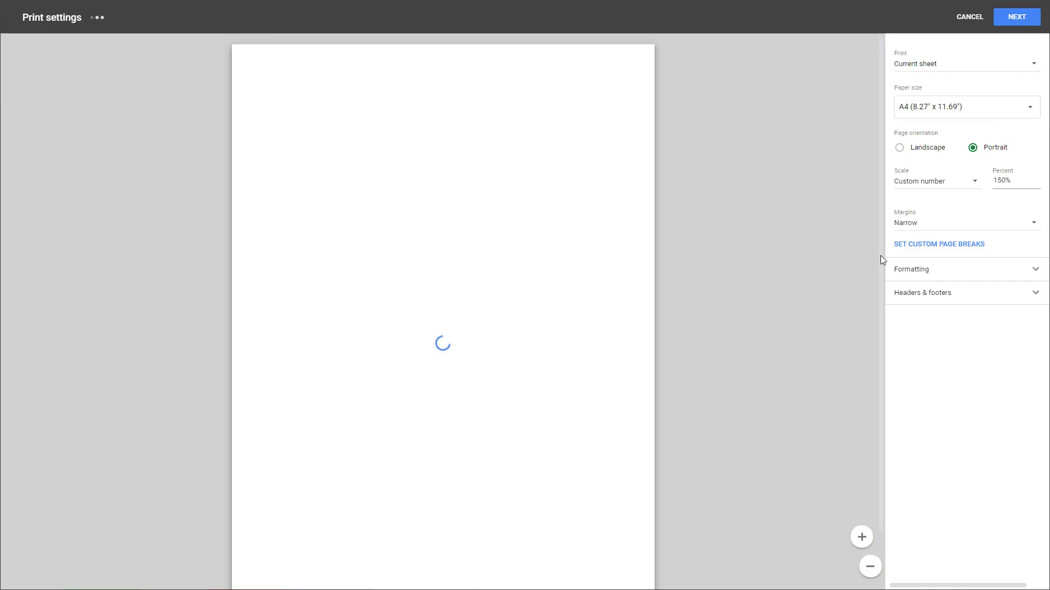
Review the headers and footers of the current sheet, and continue to printing with Adobe PDF as the destination
scroll(434, 252, down, 2)
scroll(481, 253, up, 2)
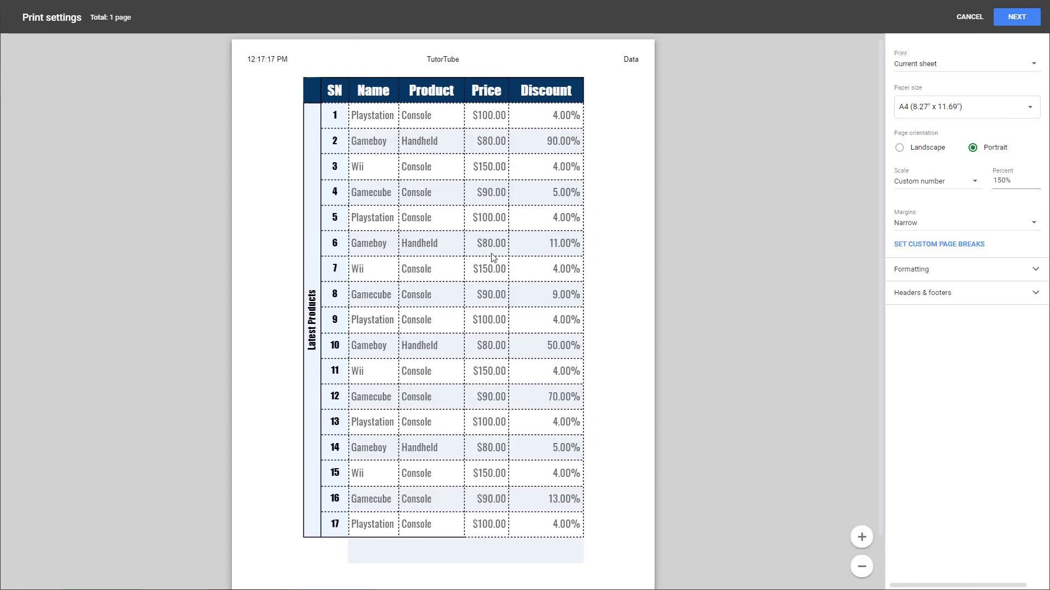
scroll(493, 257, down, 1)
click(962, 295)
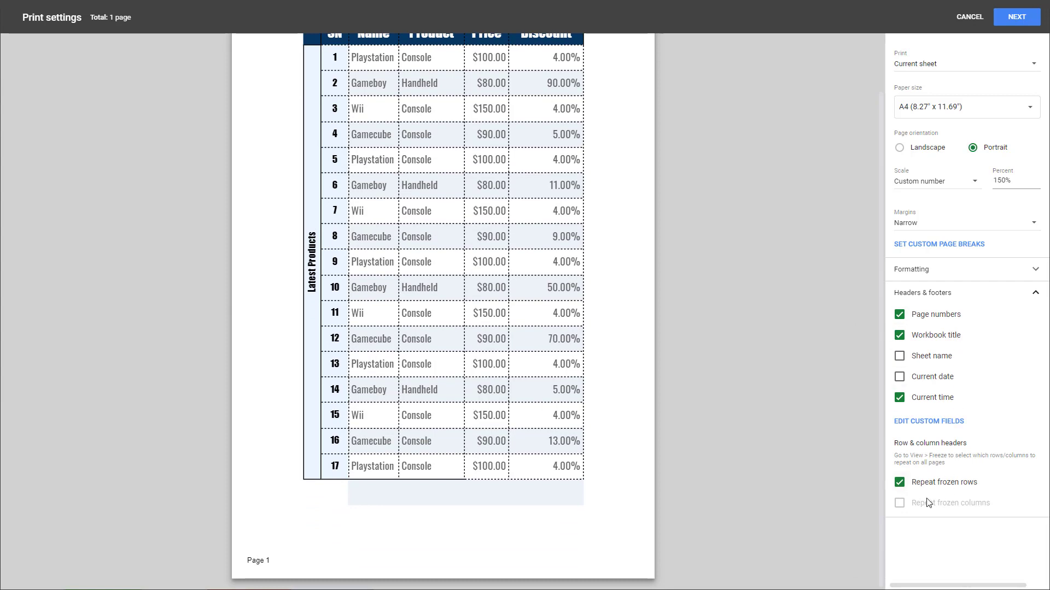
scroll(763, 324, up, 1)
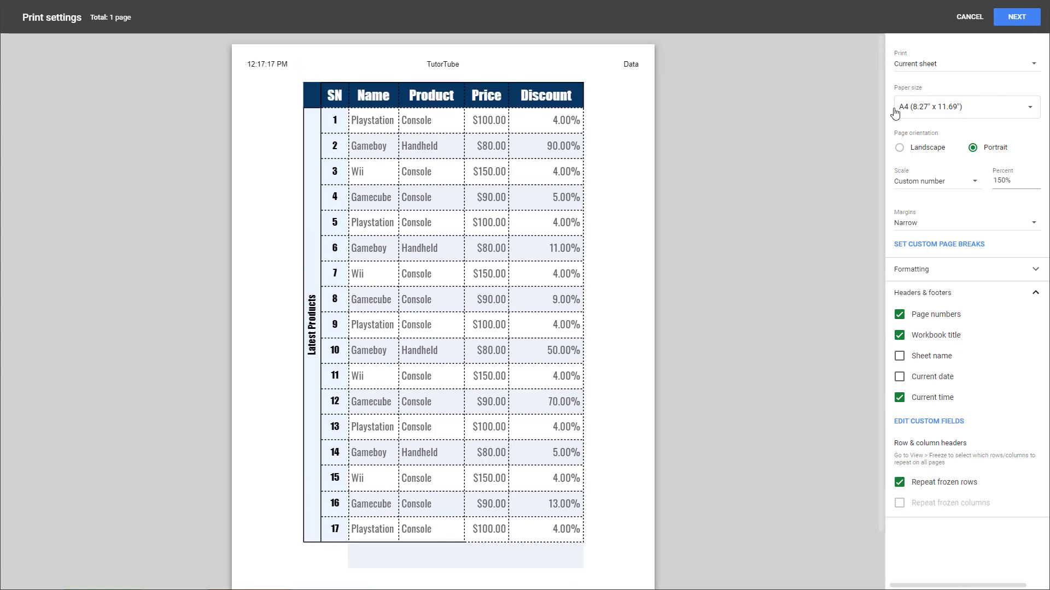
click(1012, 18)
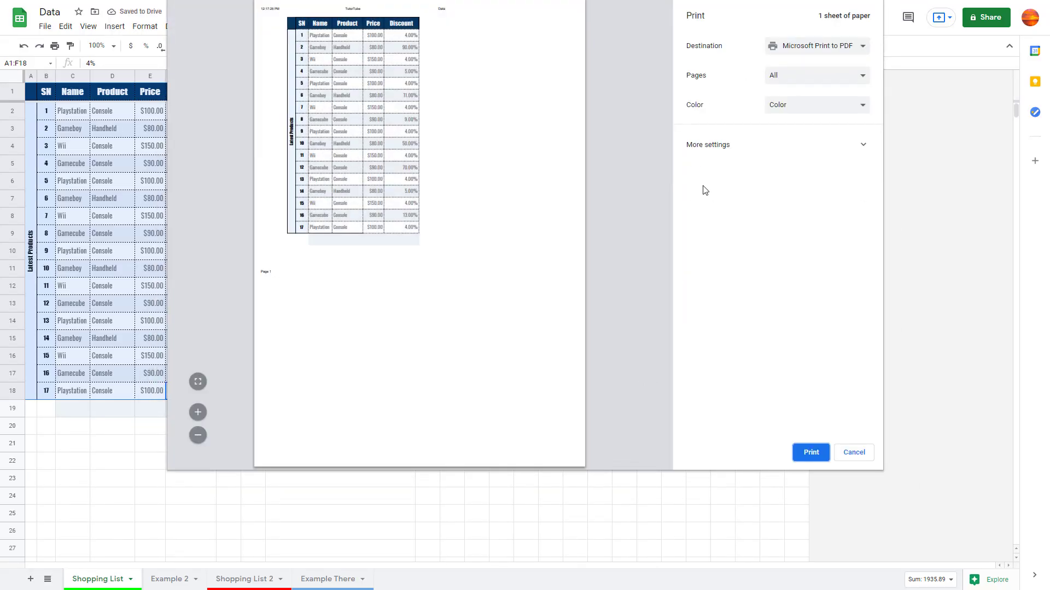
click(809, 46)
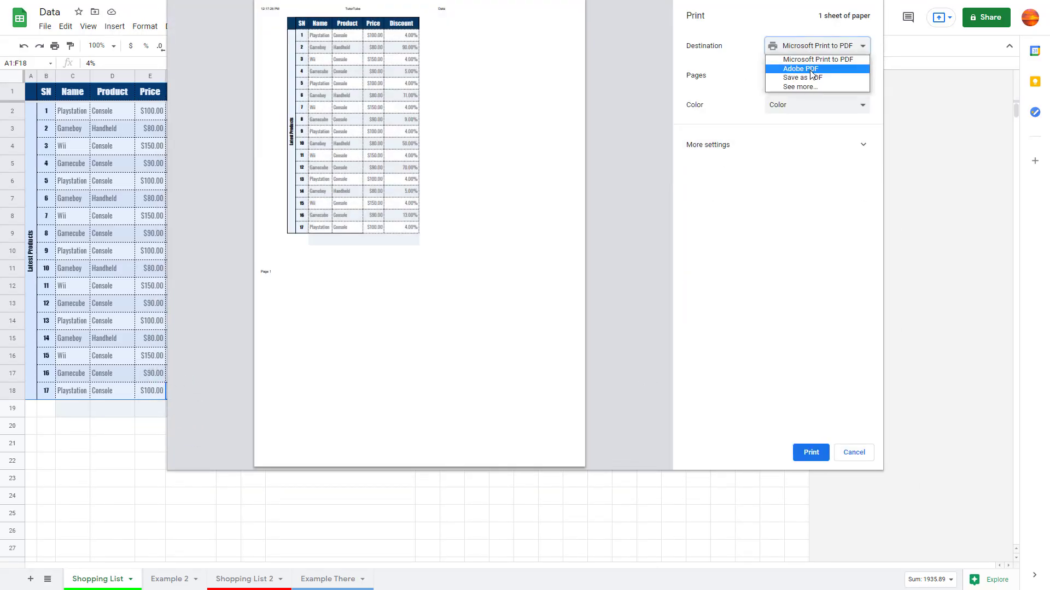
click(812, 69)
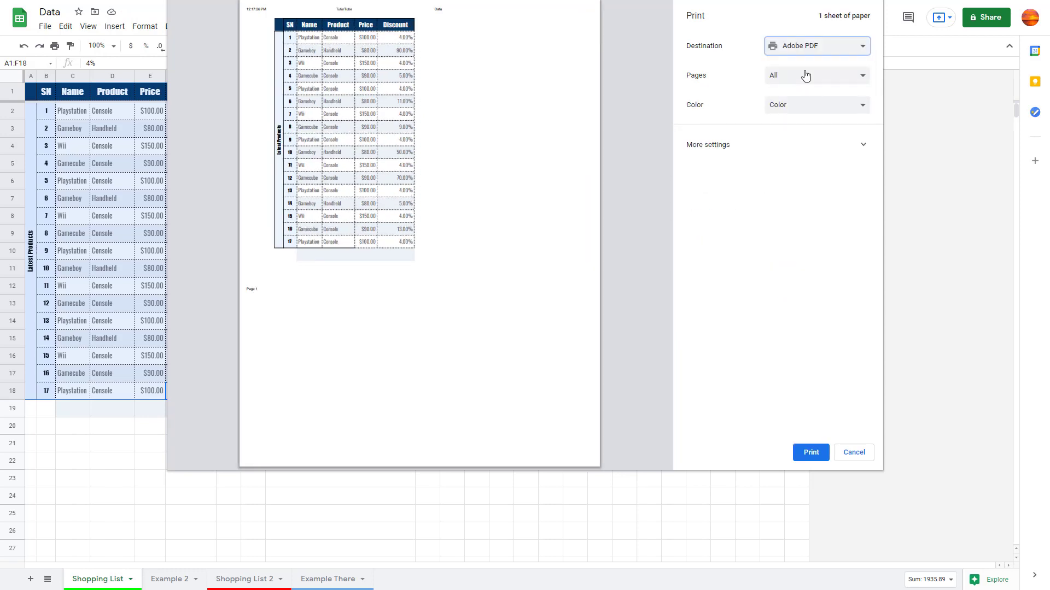
Try a custom page range for the print job, and return the pages to All
click(849, 82)
click(841, 98)
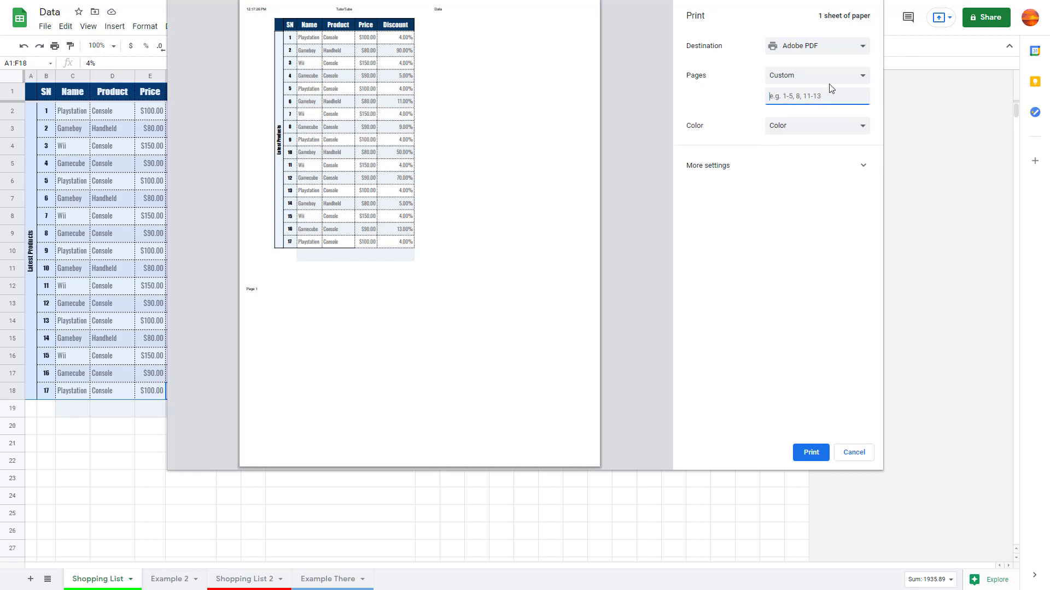
click(826, 76)
click(820, 87)
Set the print job's paper size to A4 and its custom scale to 100
click(816, 157)
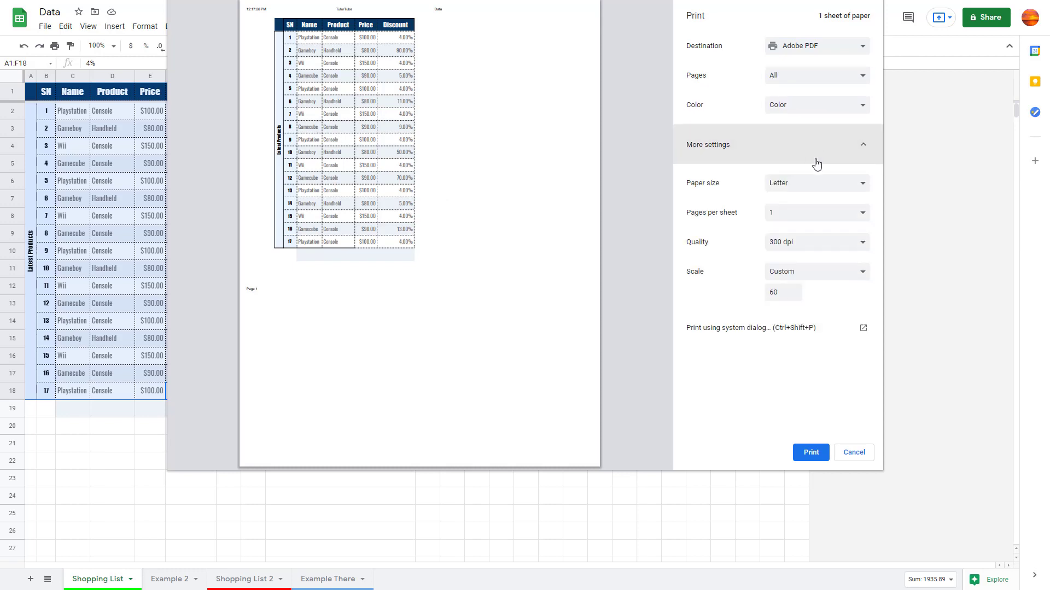
click(815, 185)
click(802, 242)
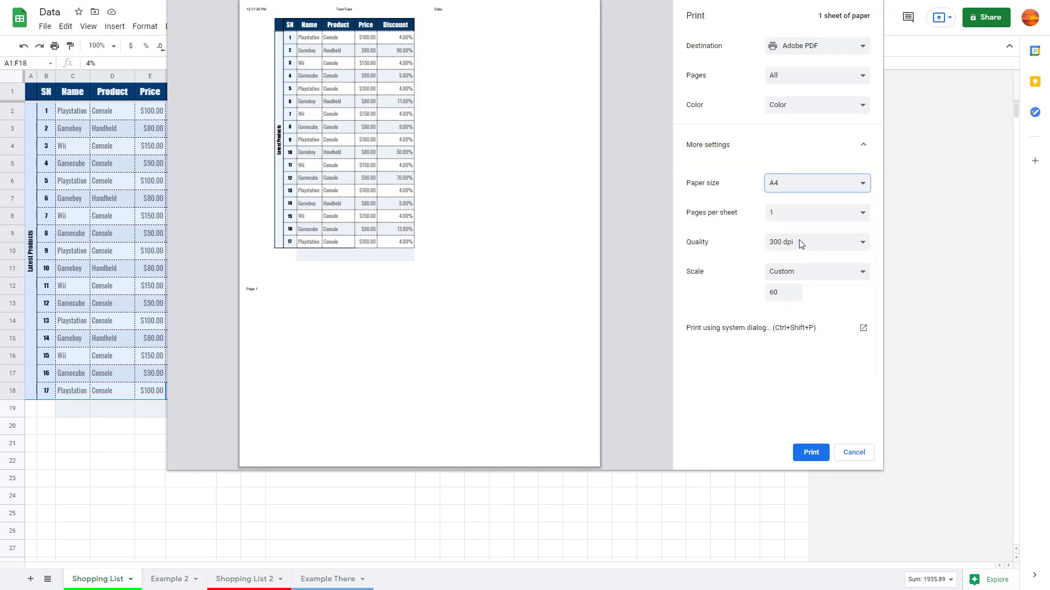
double_click(786, 294)
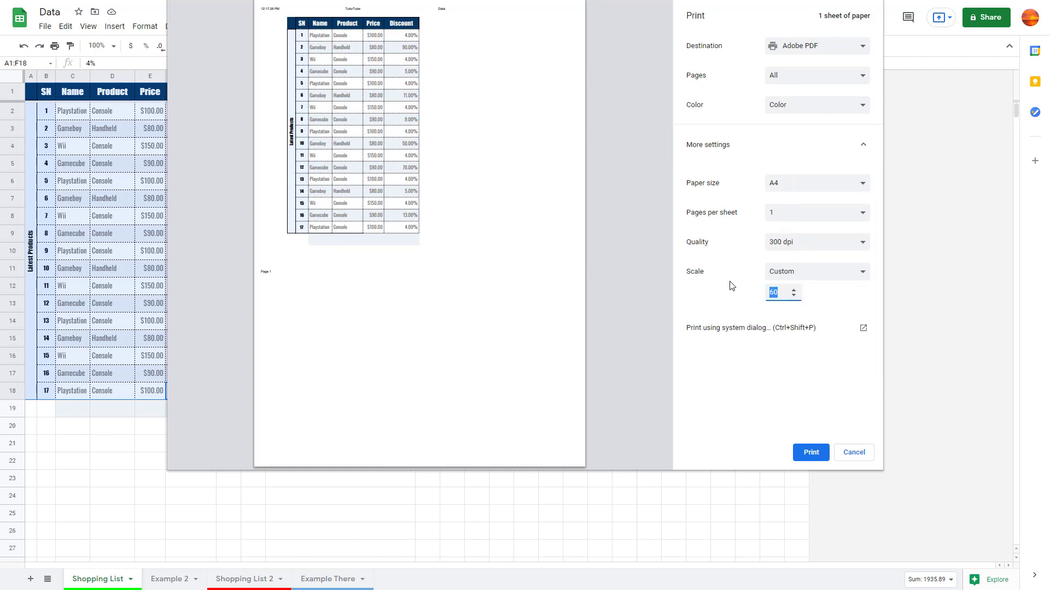
text(100)
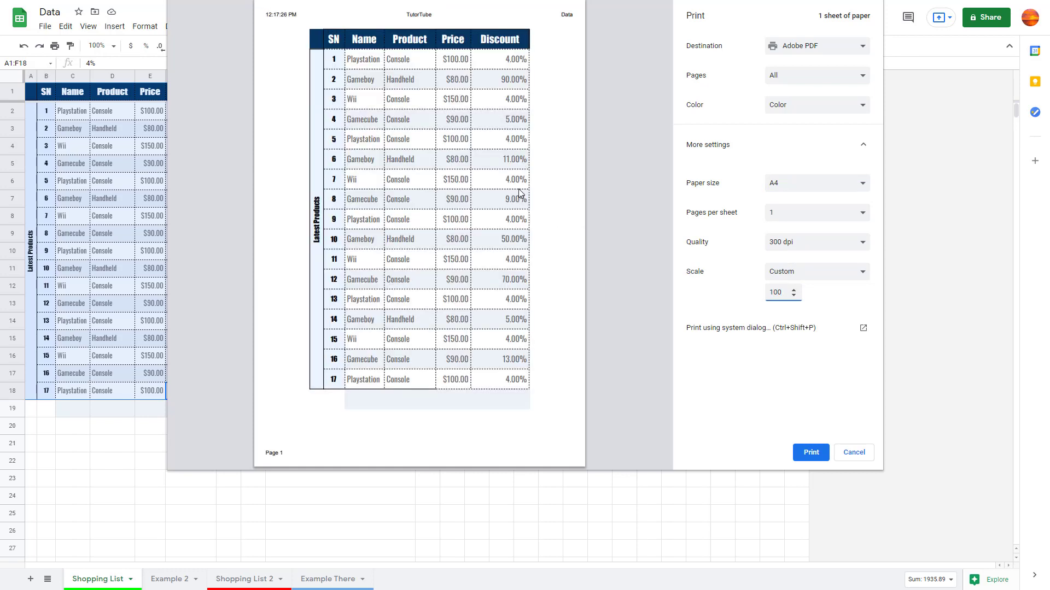
Print the sheet to a PDF file saved as Data.pdf on the Desktop
click(813, 452)
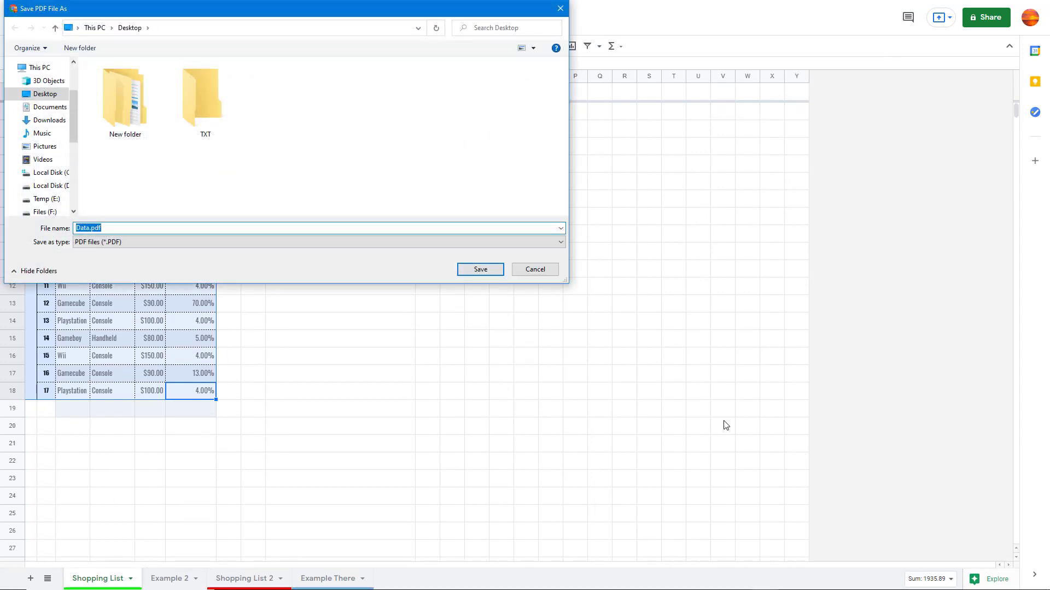
click(481, 270)
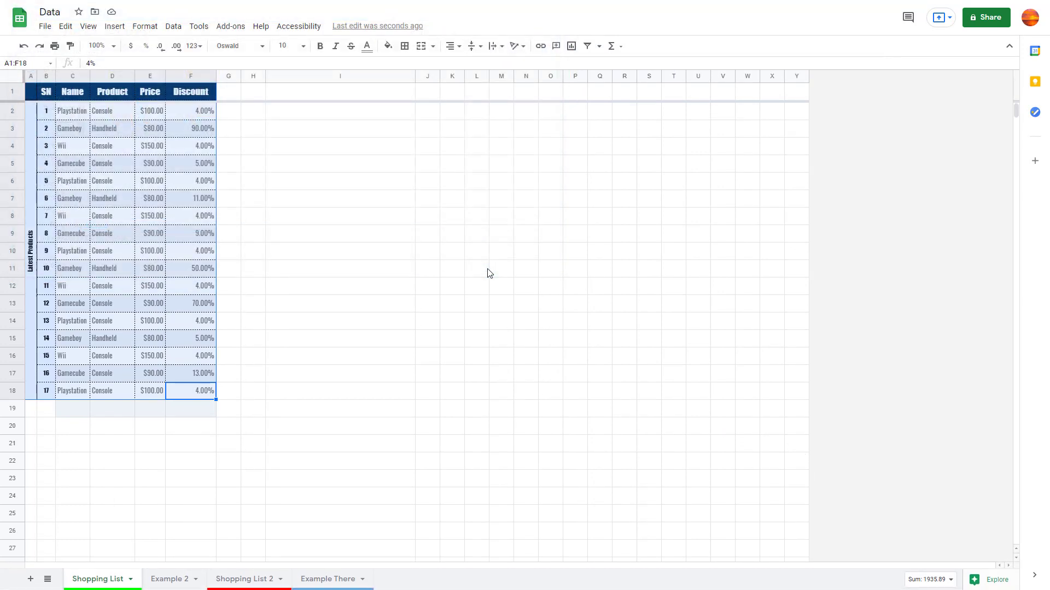